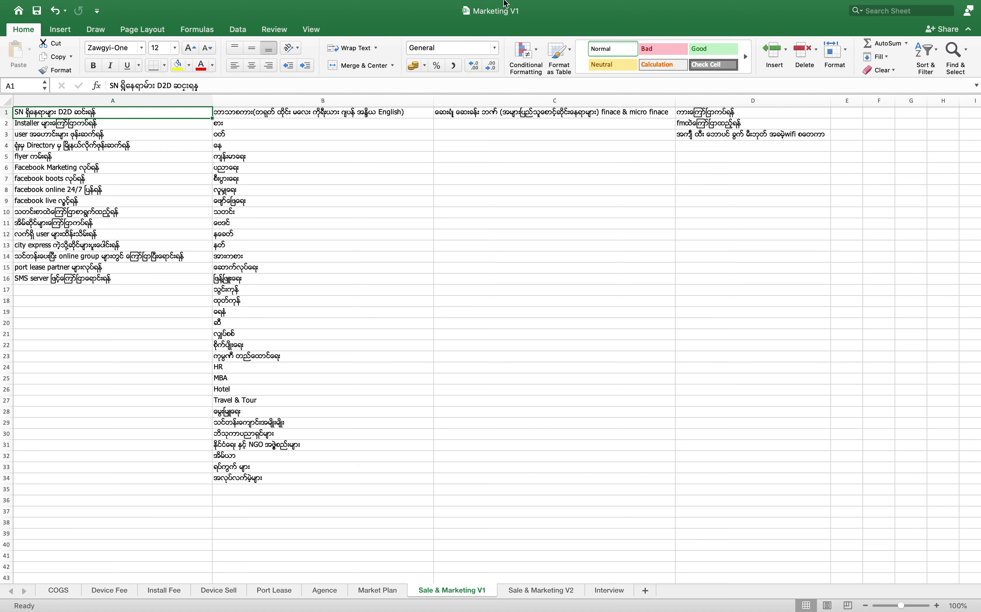
# Step: Review the sales and marketing activities in column A, from the D2D entry in A1 to the SMS server entry in A16
pyautogui.moveTo(754, 4)
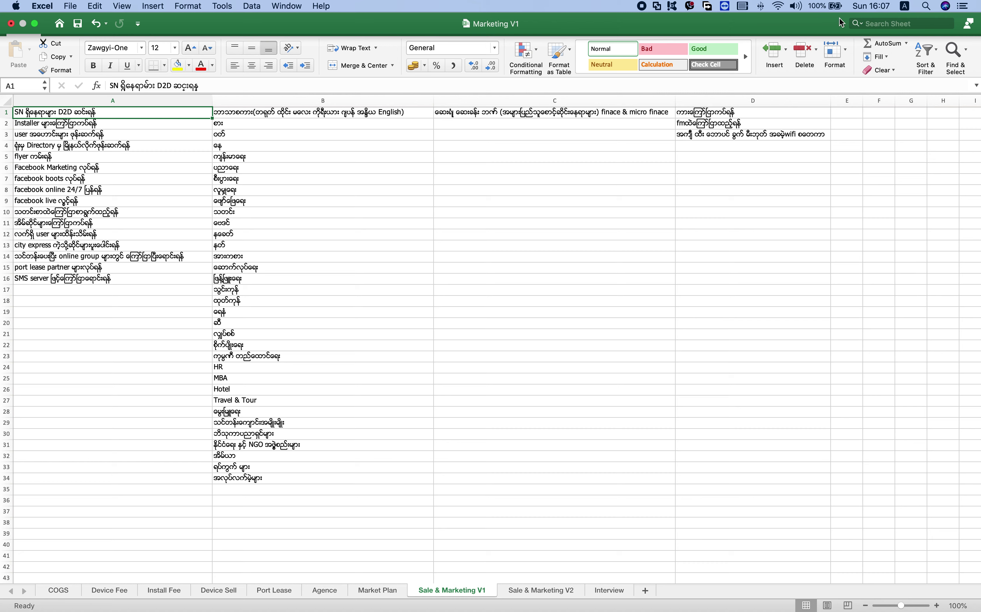
pyautogui.click(98, 135)
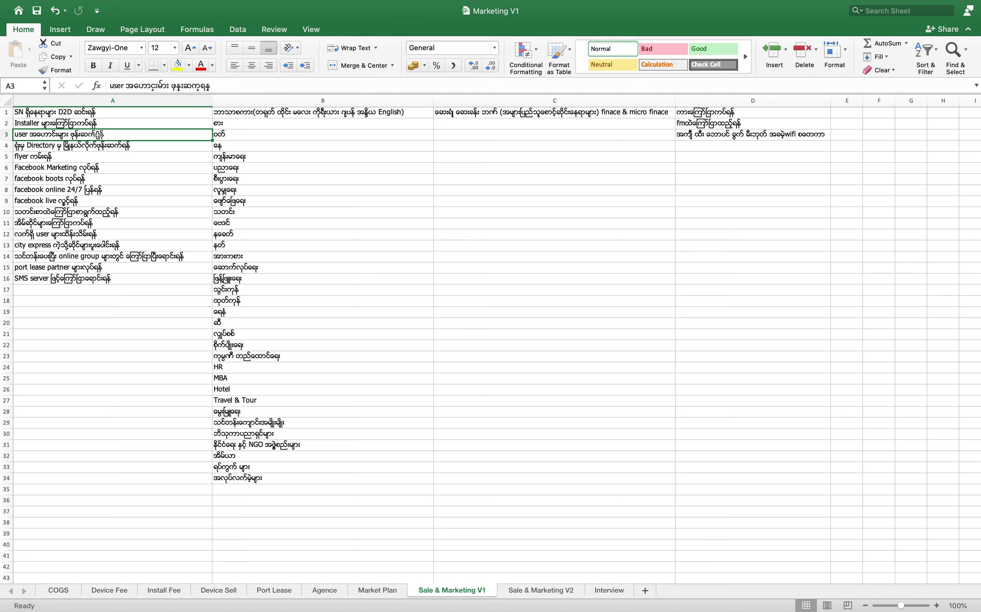
pyautogui.click(128, 146)
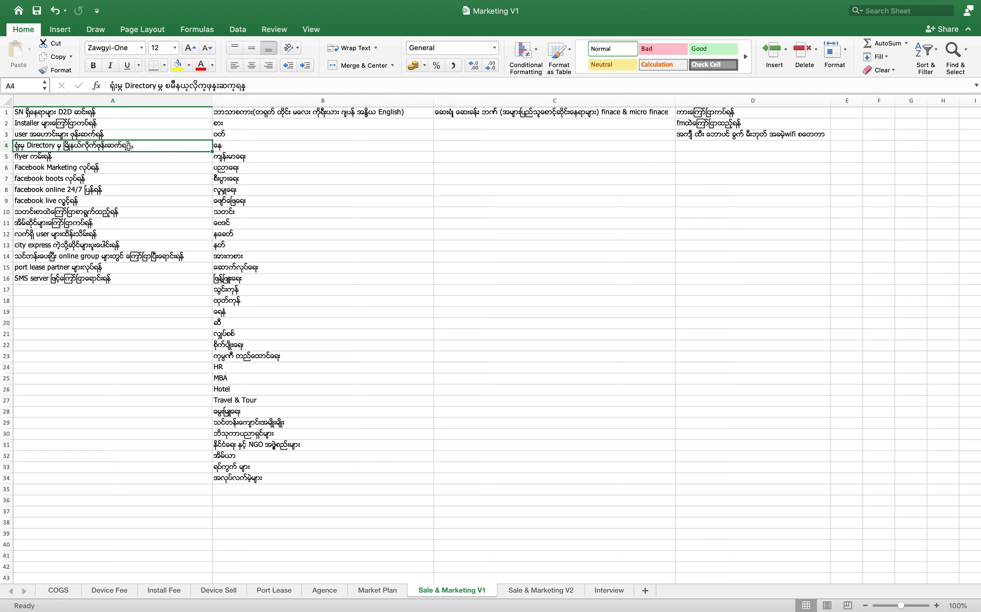
pyautogui.click(109, 157)
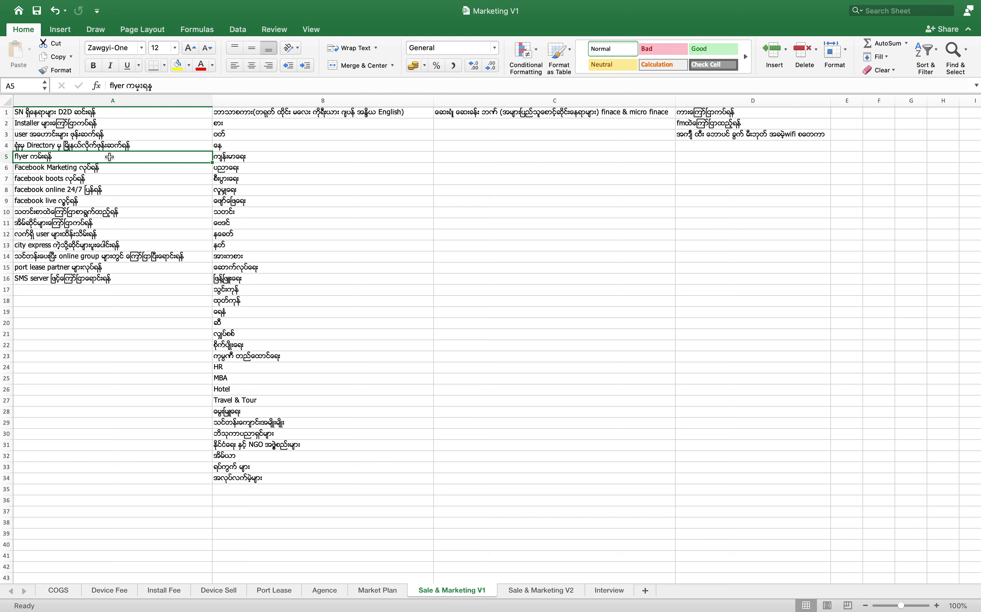
pyautogui.click(93, 170)
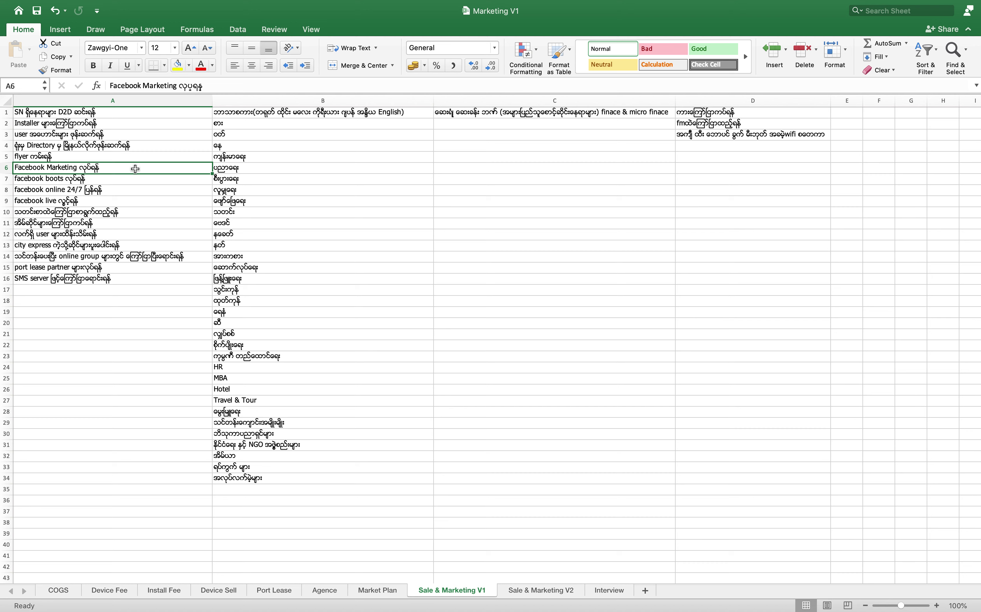
pyautogui.click(122, 190)
pyautogui.click(109, 202)
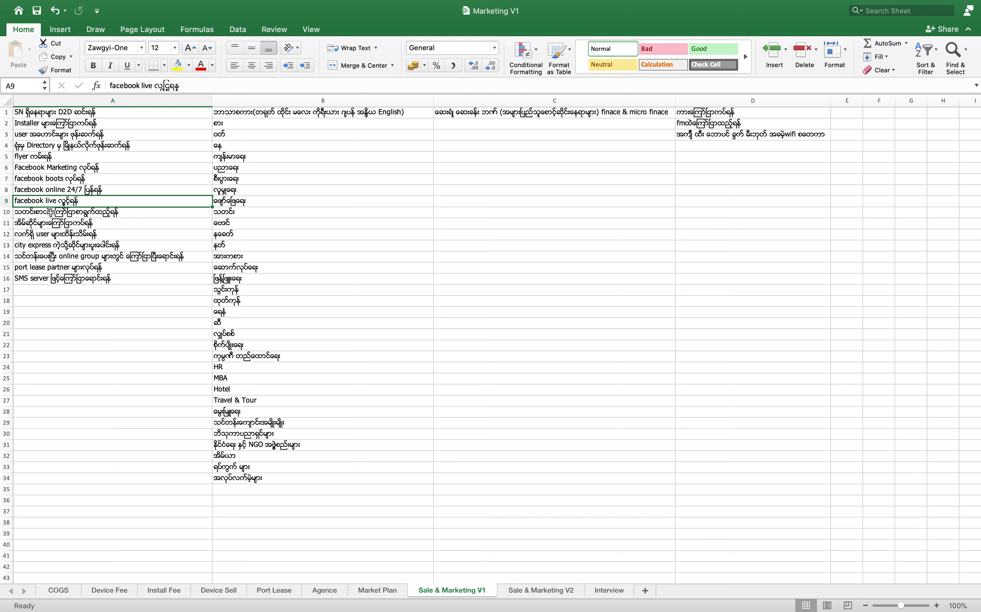
pyautogui.click(135, 215)
pyautogui.click(119, 225)
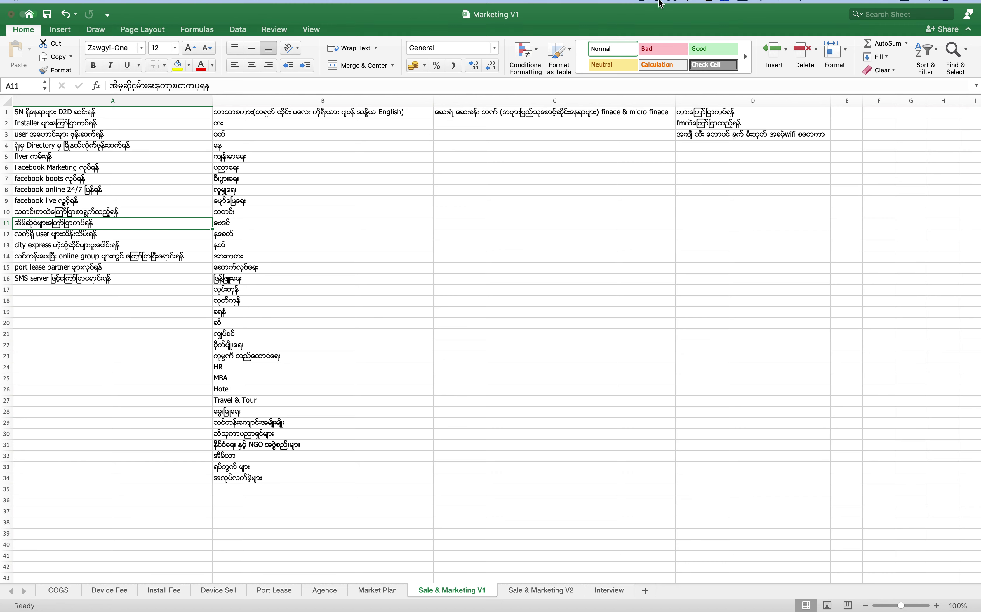
pyautogui.click(479, 290)
pyautogui.click(106, 248)
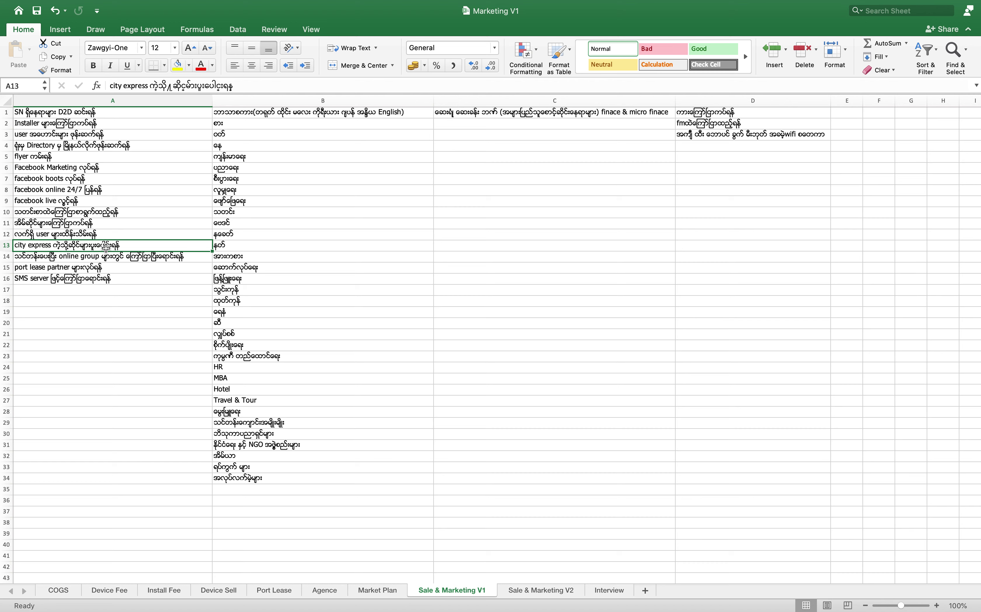
pyautogui.click(108, 279)
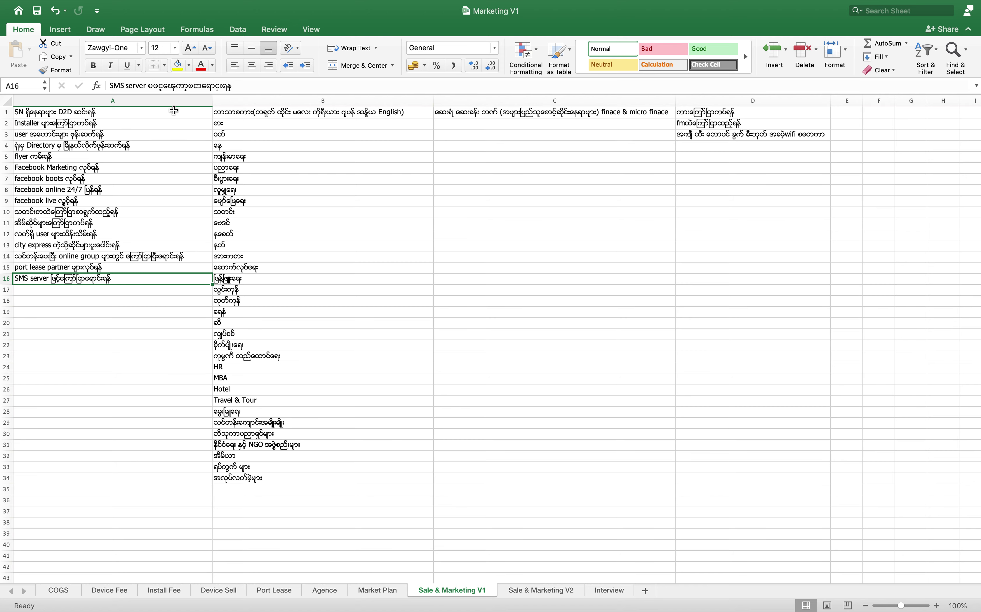
pyautogui.click(179, 101)
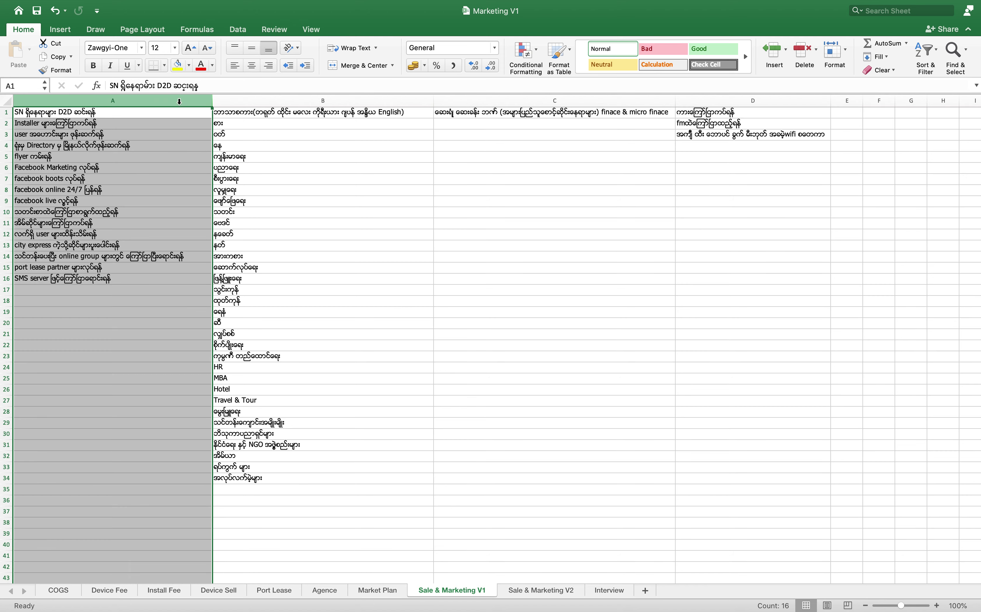
# Step: Examine the category list in column B as a whole, focusing on the language entry in B1
pyautogui.click(241, 111)
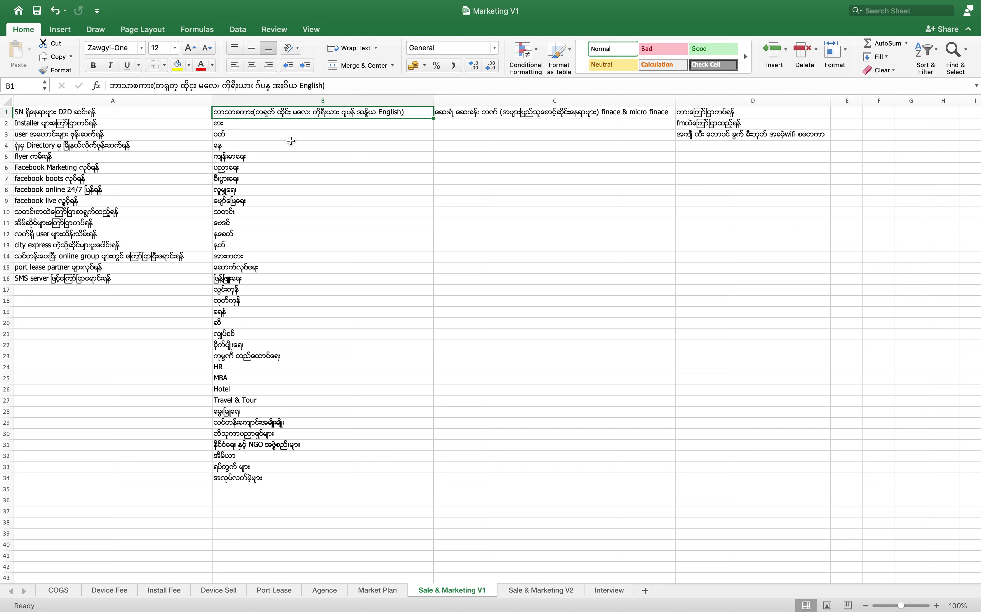
pyautogui.click(326, 200)
pyautogui.click(329, 224)
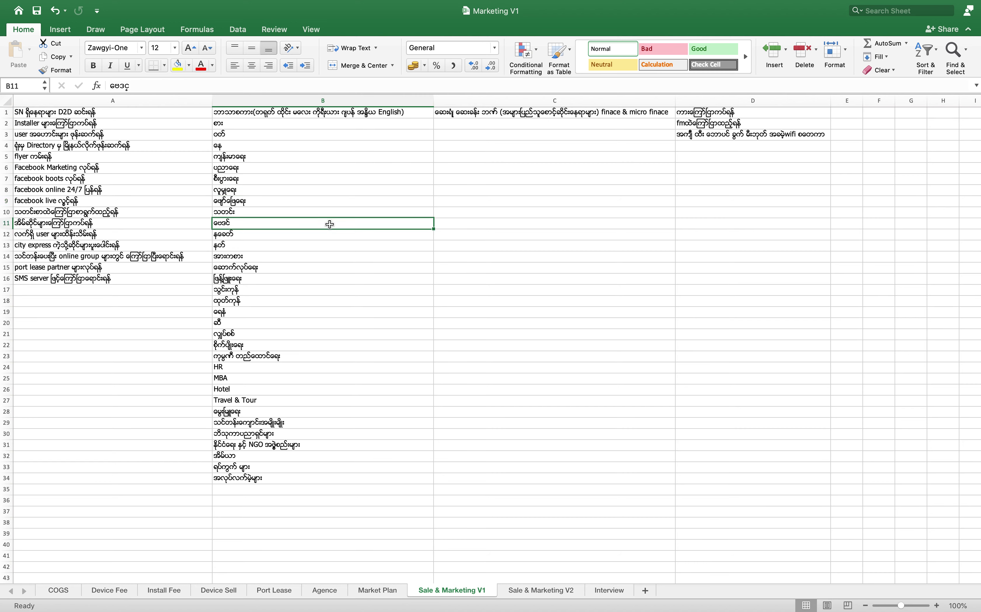
pyautogui.click(328, 338)
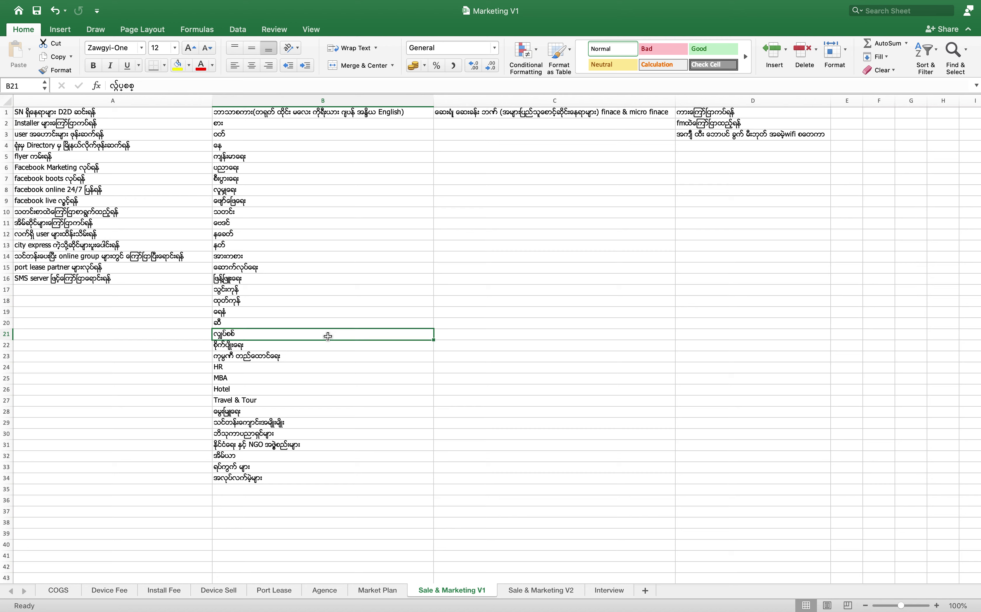
pyautogui.click(324, 133)
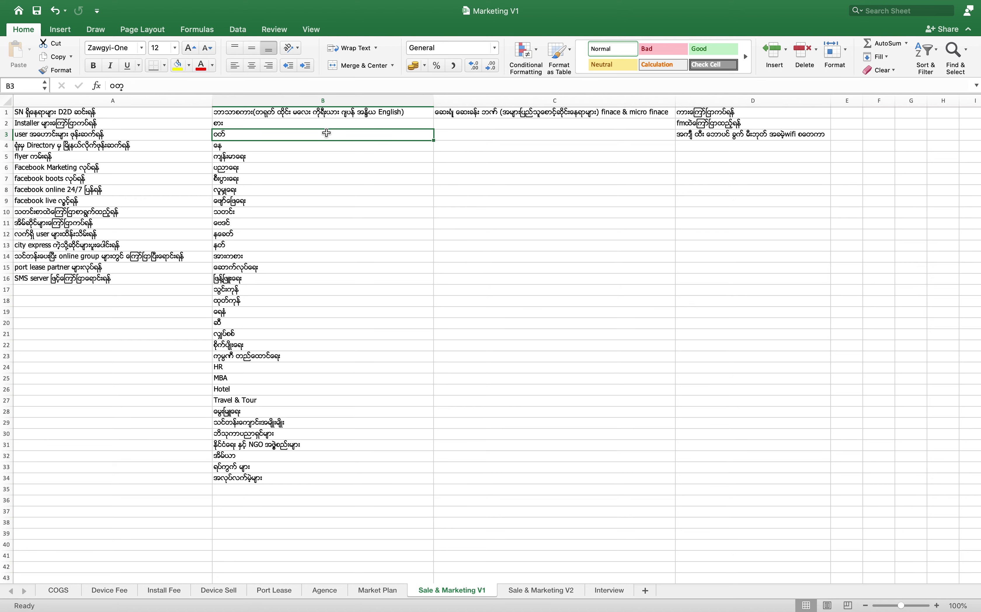
pyautogui.click(361, 102)
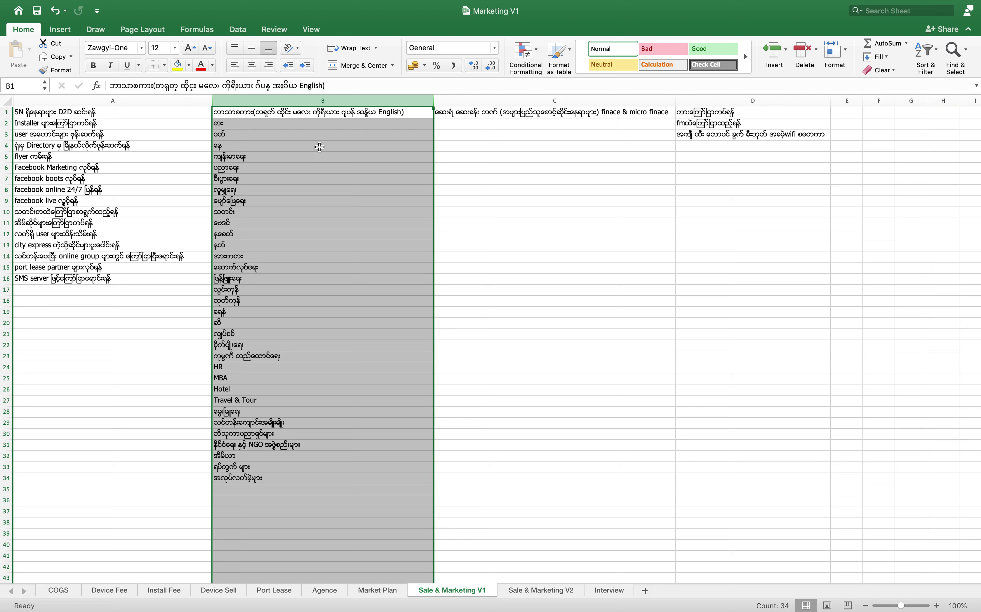
pyautogui.click(311, 112)
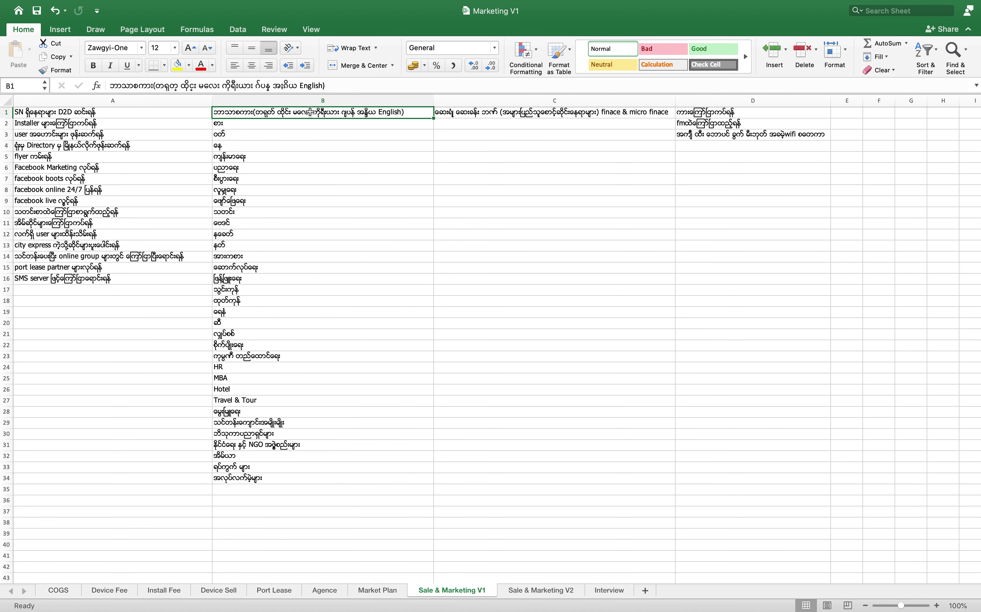
pyautogui.click(333, 102)
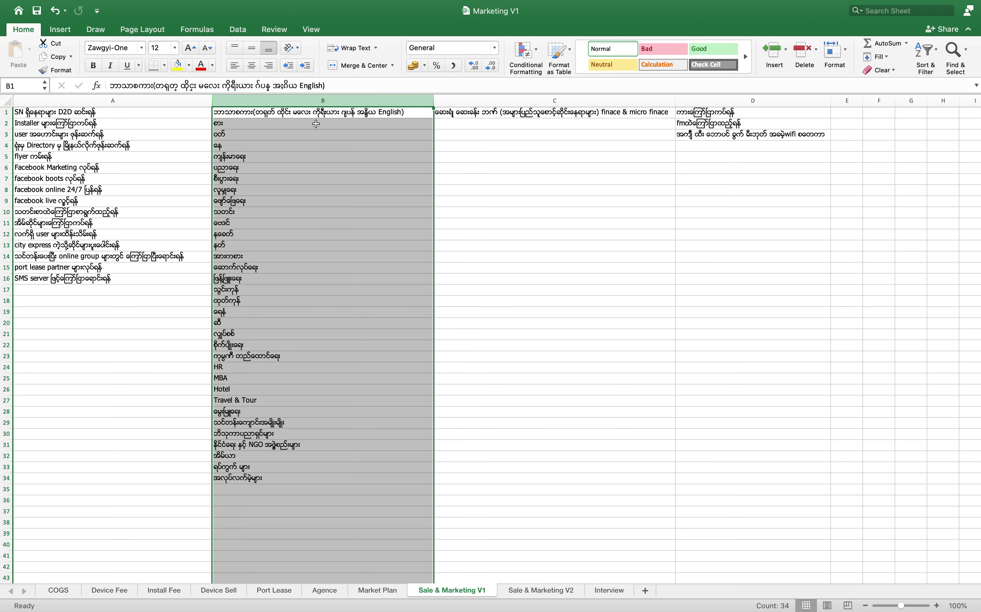
pyautogui.click(325, 114)
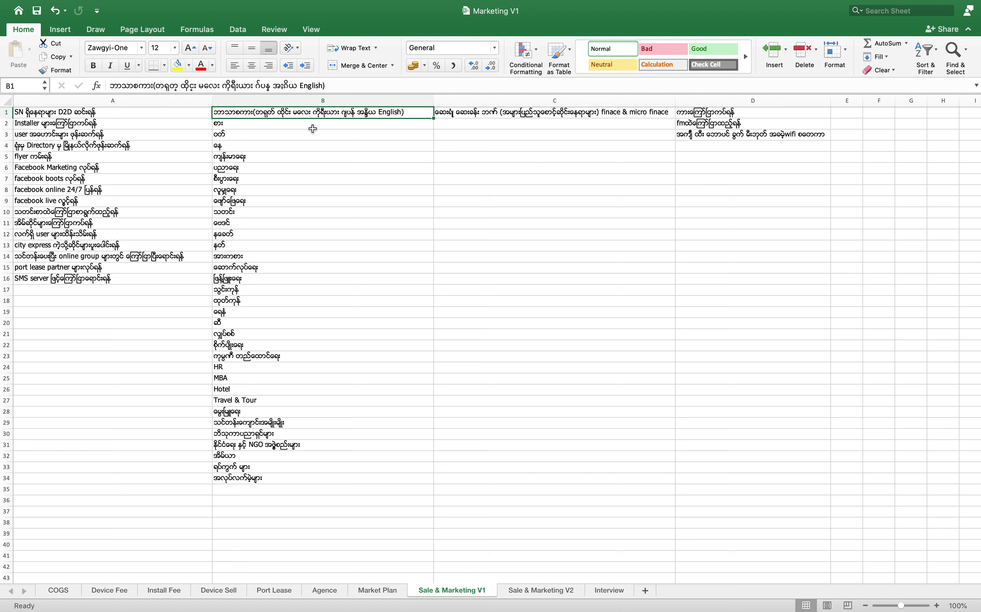
pyautogui.click(326, 103)
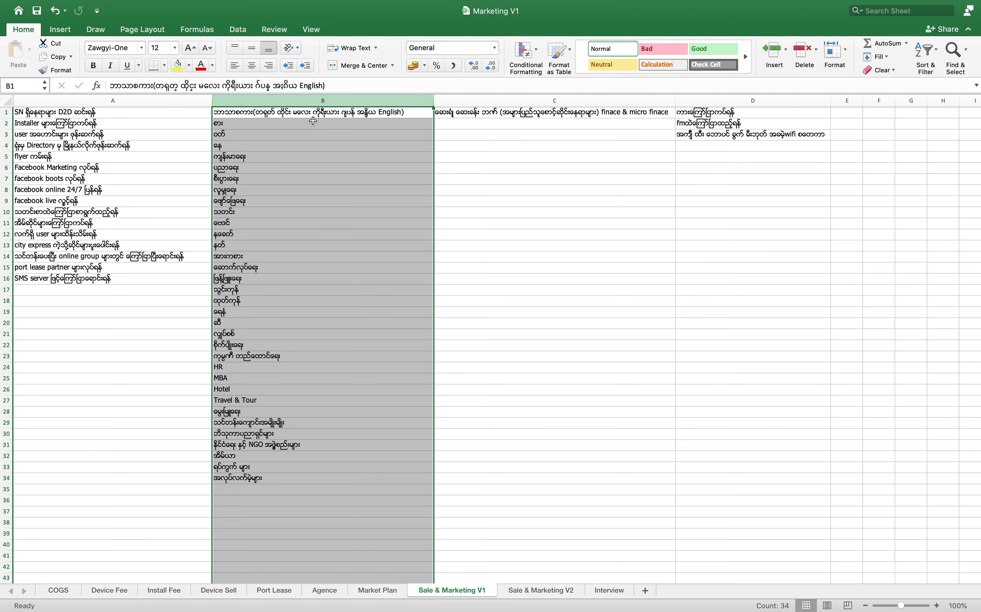
# Step: Go through the individual categories in cells B2 to B9 and highlight the full list in B1:B34
pyautogui.click(313, 122)
pyautogui.click(298, 136)
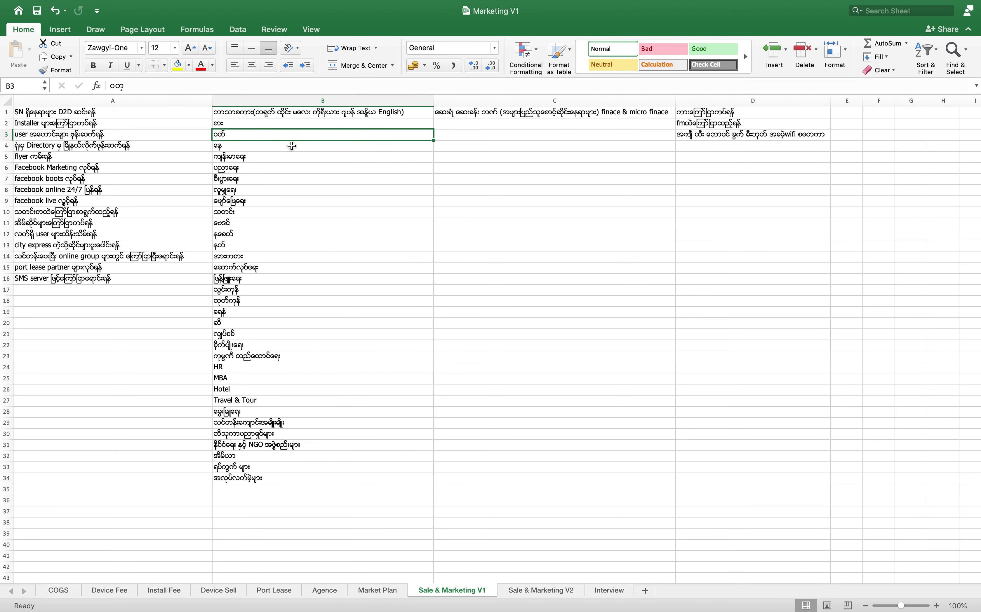
pyautogui.click(292, 147)
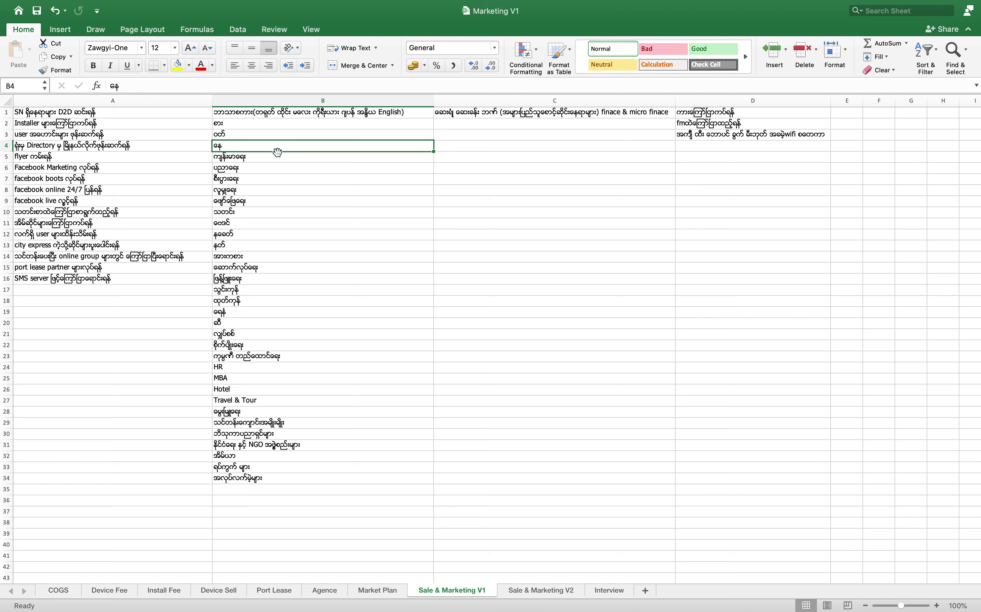
pyautogui.click(262, 157)
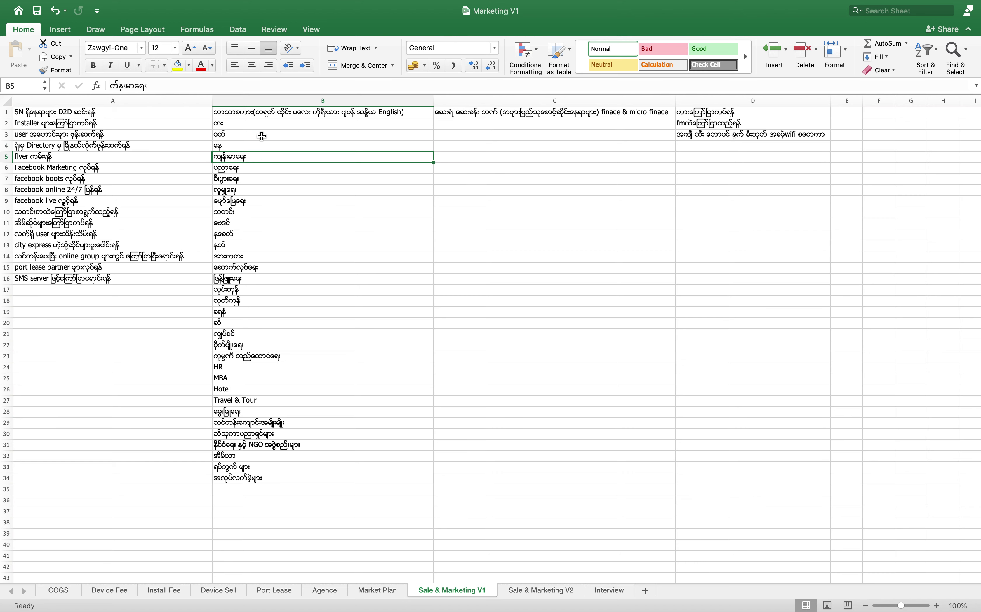
pyautogui.click(259, 145)
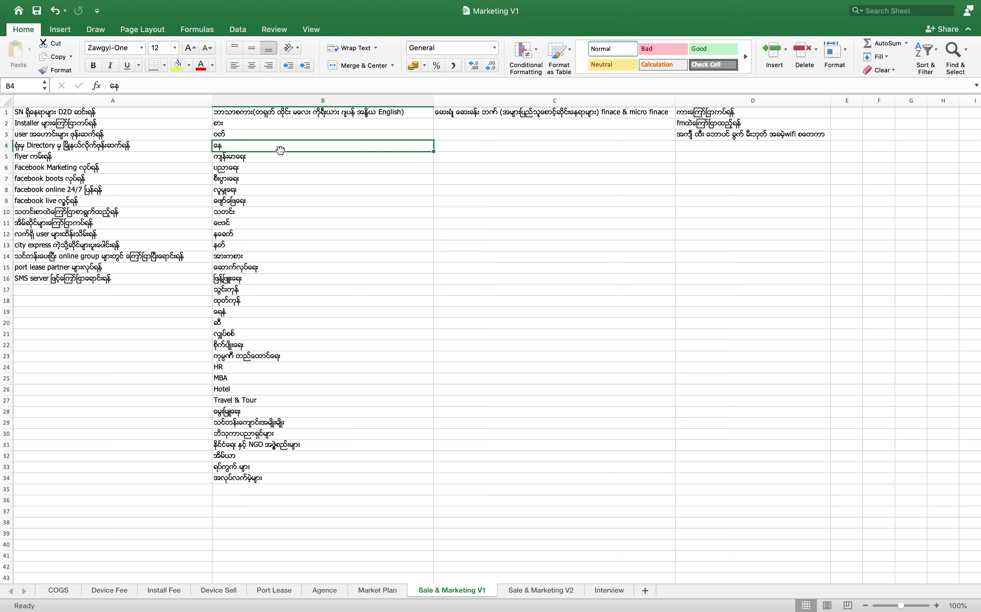
pyautogui.click(279, 156)
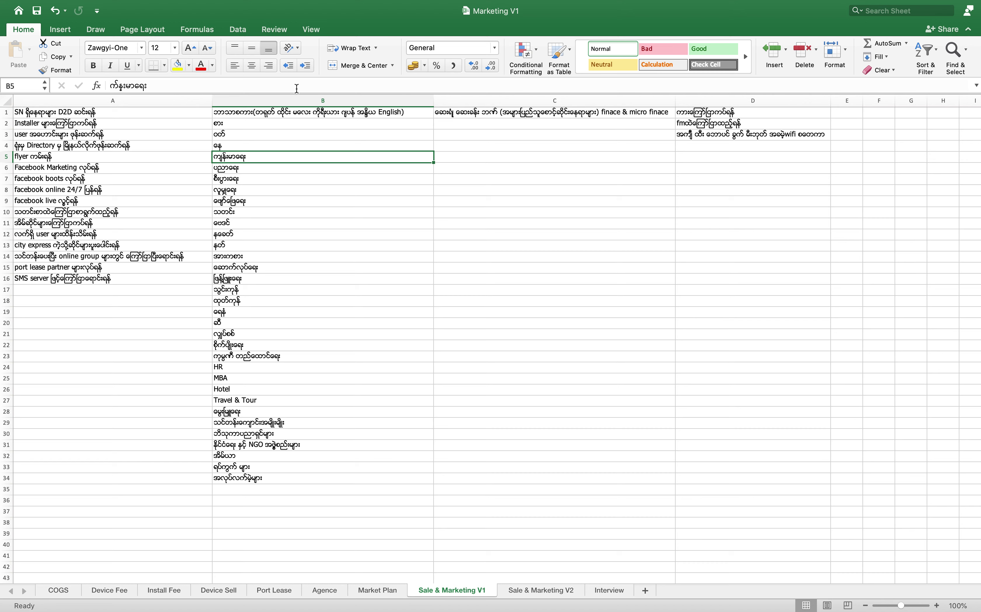
pyautogui.click(297, 100)
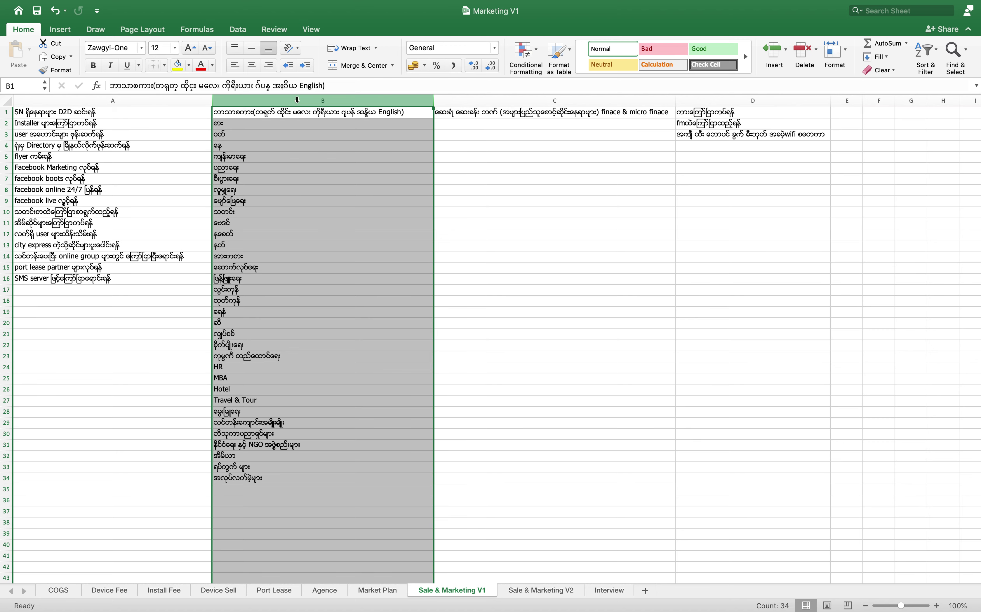
pyautogui.click(301, 170)
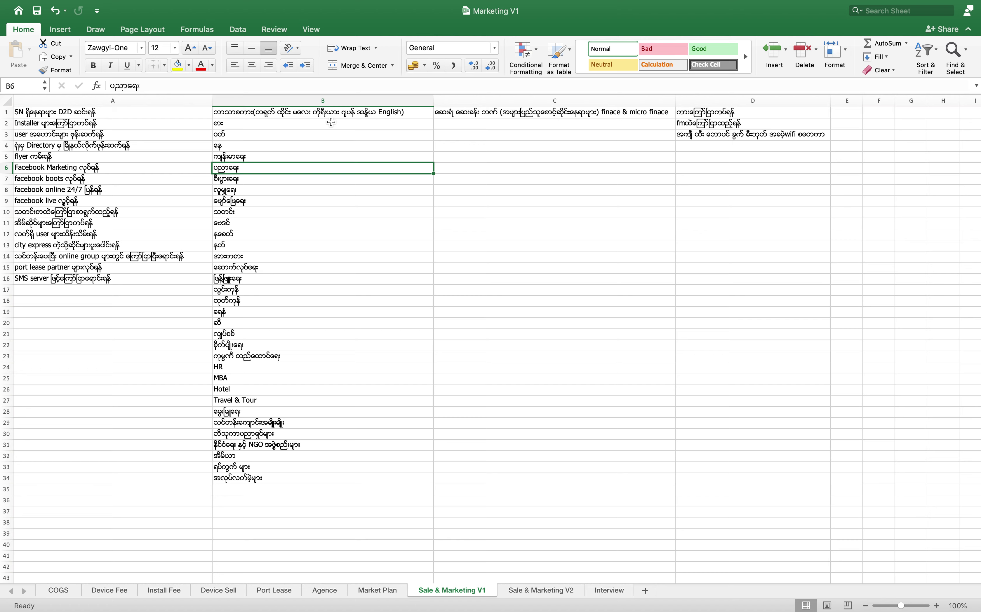
pyautogui.moveTo(324, 112); pyautogui.dragTo(368, 482)
pyautogui.moveTo(368, 483)
pyautogui.mouseDown()
pyautogui.moveTo(368, 420)
pyautogui.moveTo(377, 476)
pyautogui.mouseUp()
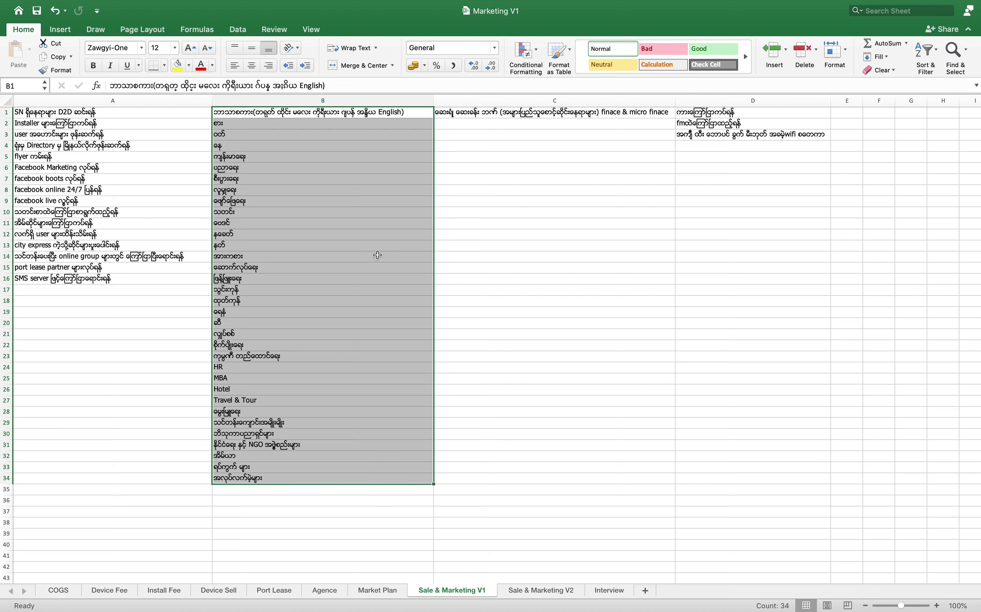
pyautogui.click(376, 100)
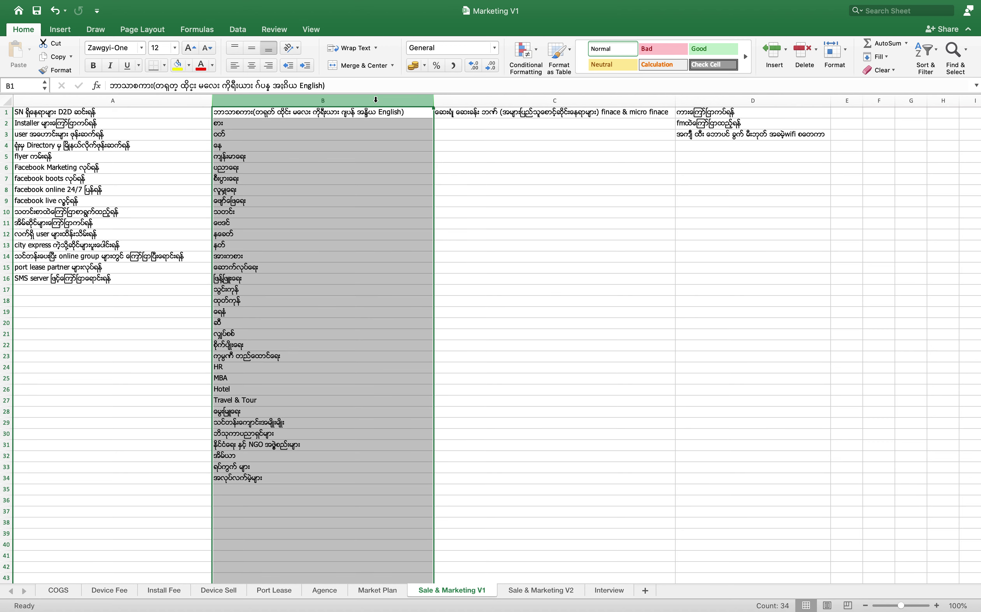
pyautogui.click(288, 158)
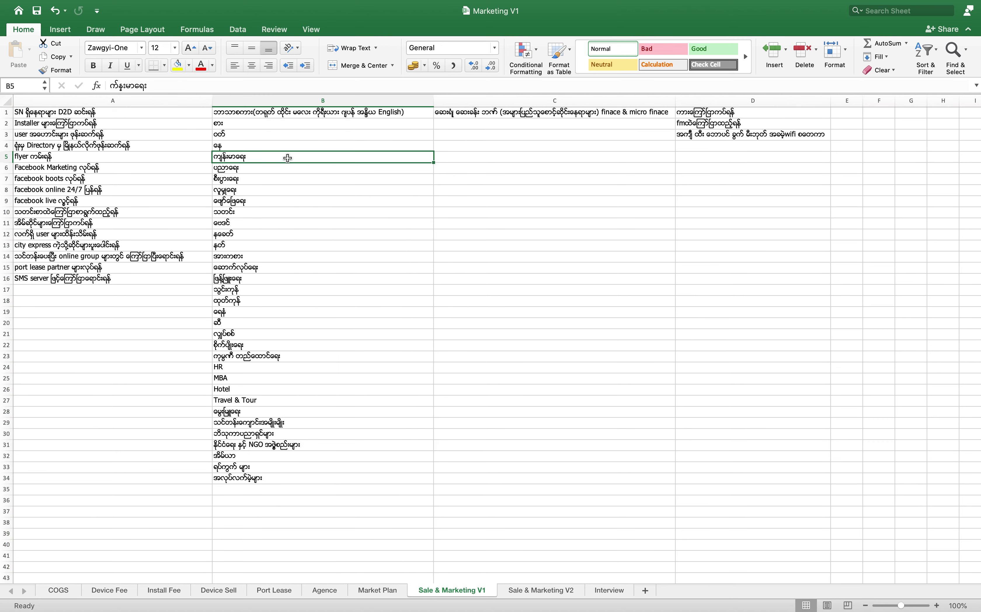
pyautogui.click(279, 205)
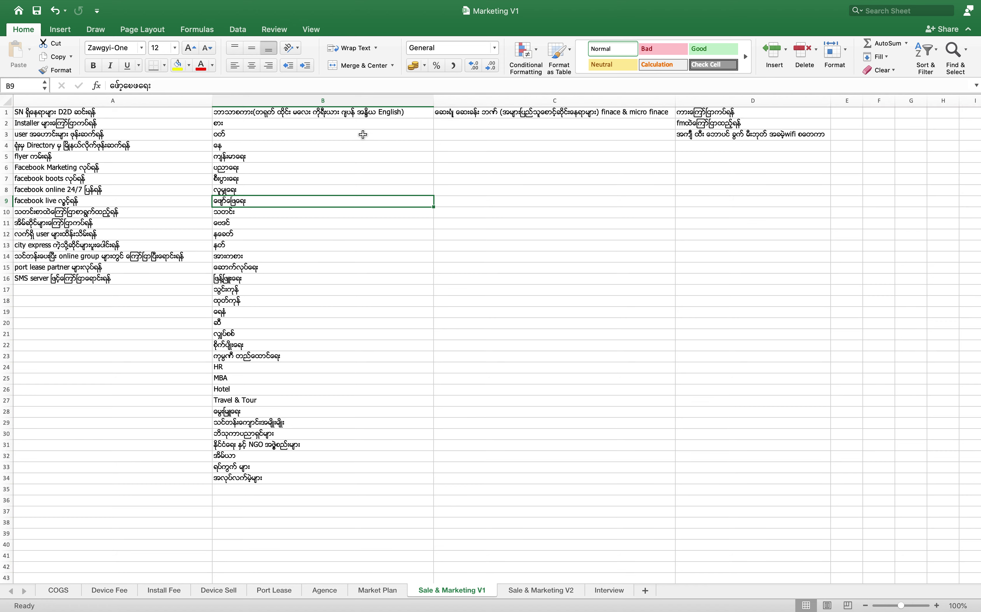
pyautogui.click(375, 99)
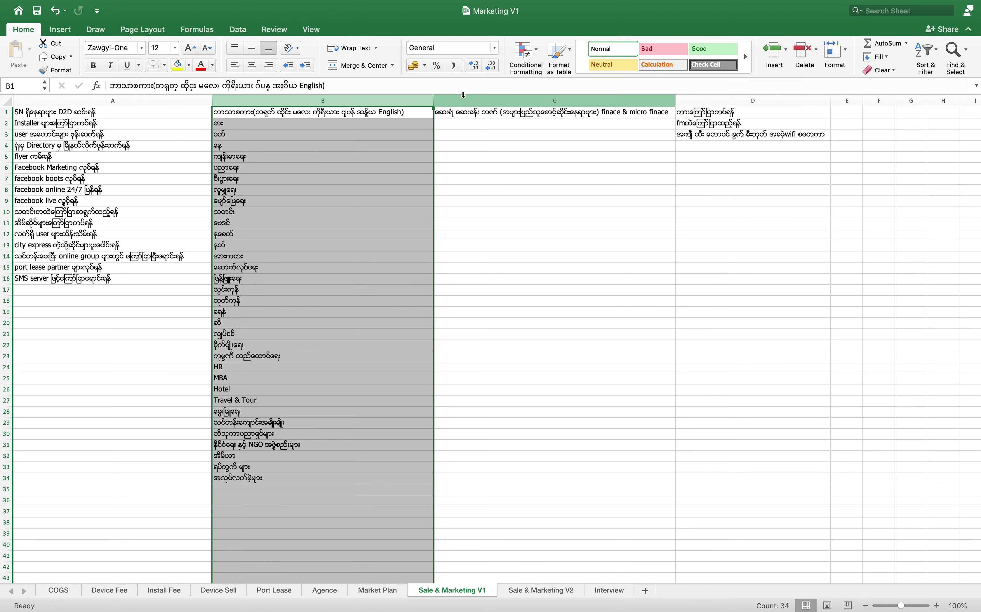
# Step: Review the finance and micro finance entry in column C and the advertising ideas in D1 to D3
pyautogui.click(463, 96)
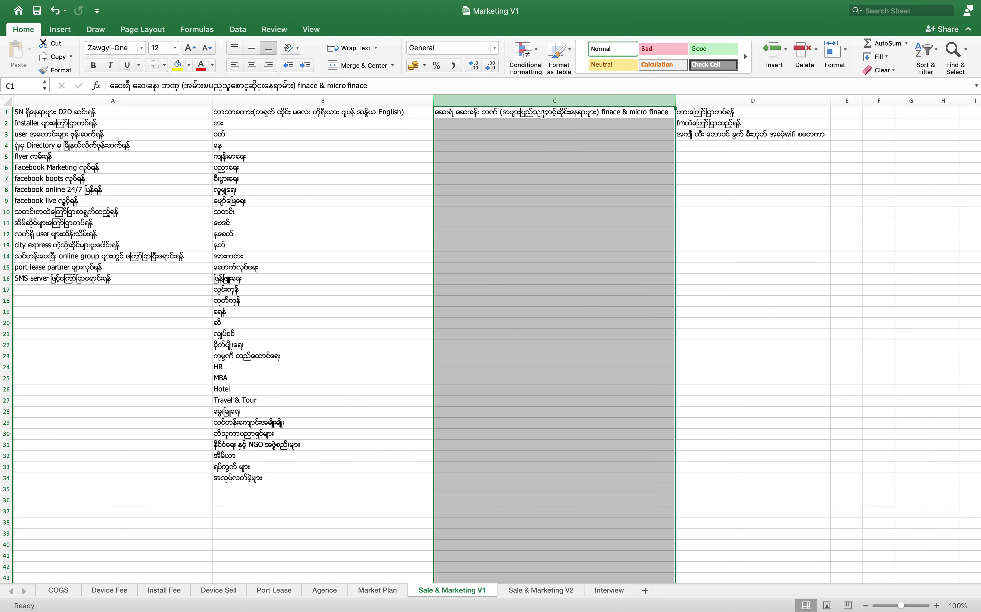
pyautogui.click(543, 116)
pyautogui.click(592, 99)
pyautogui.click(698, 113)
pyautogui.click(716, 101)
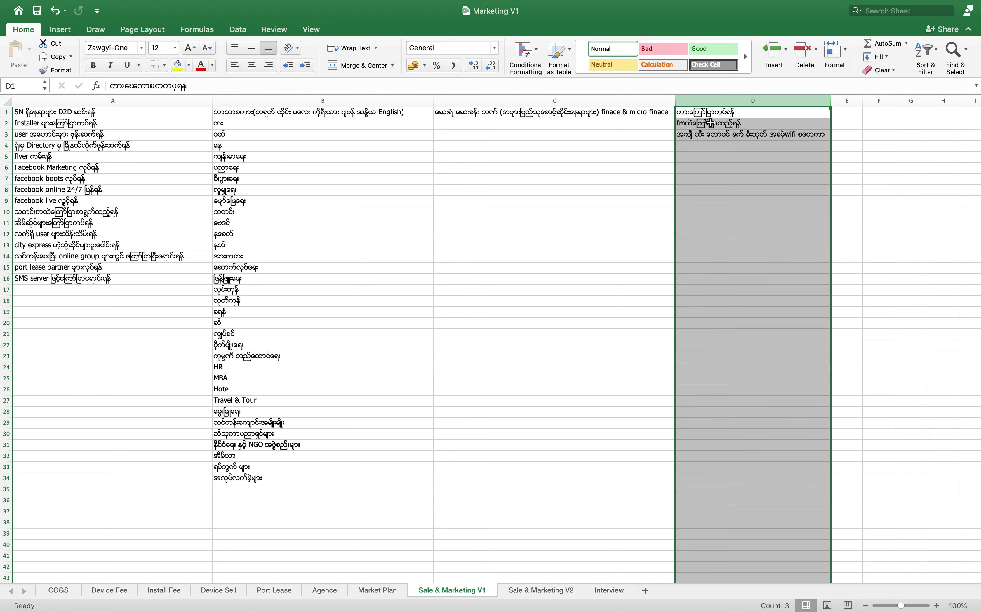
pyautogui.click(710, 124)
pyautogui.click(729, 137)
pyautogui.click(745, 204)
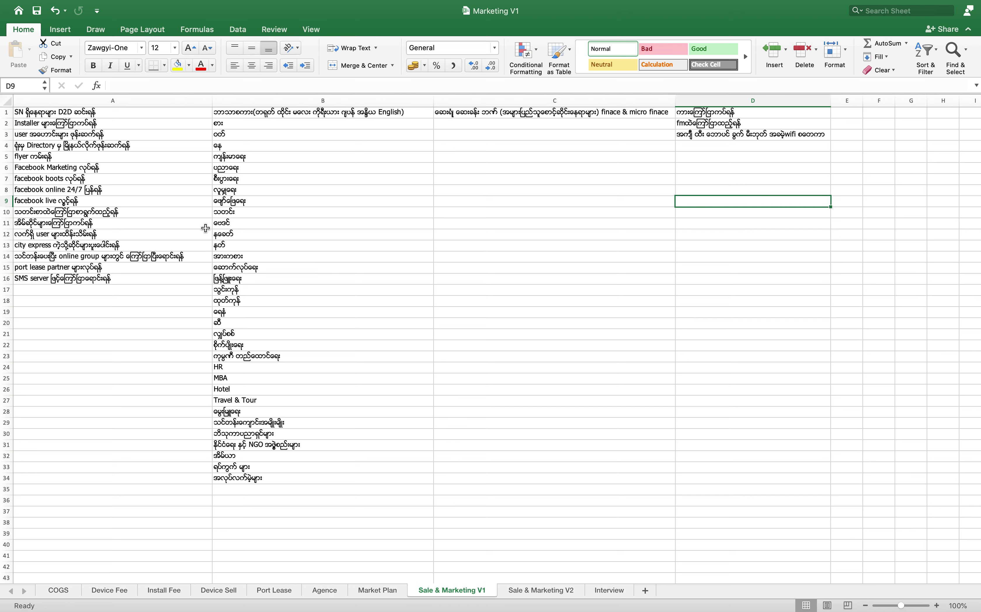
pyautogui.click(127, 315)
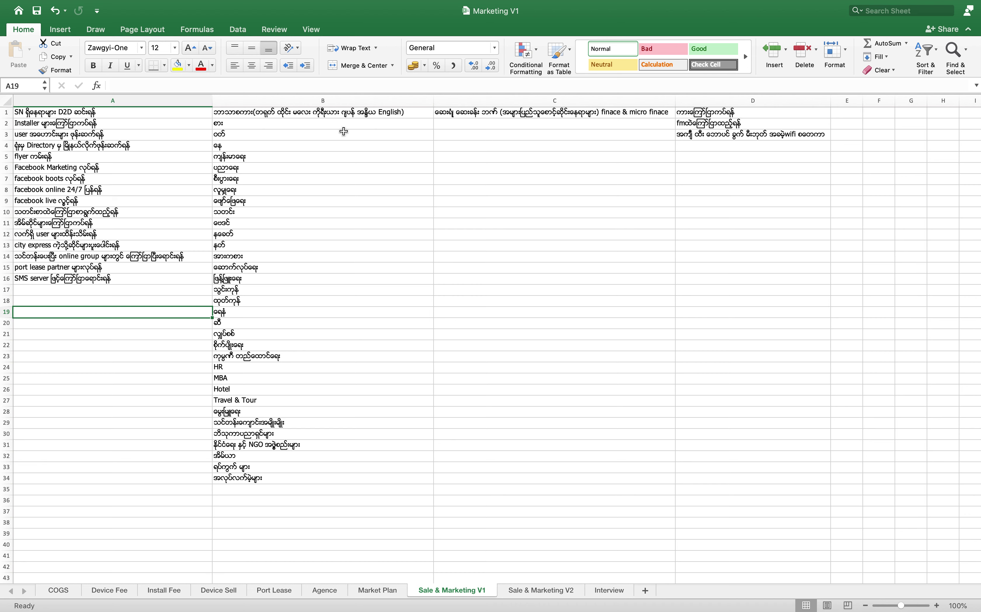
pyautogui.moveTo(762, 4)
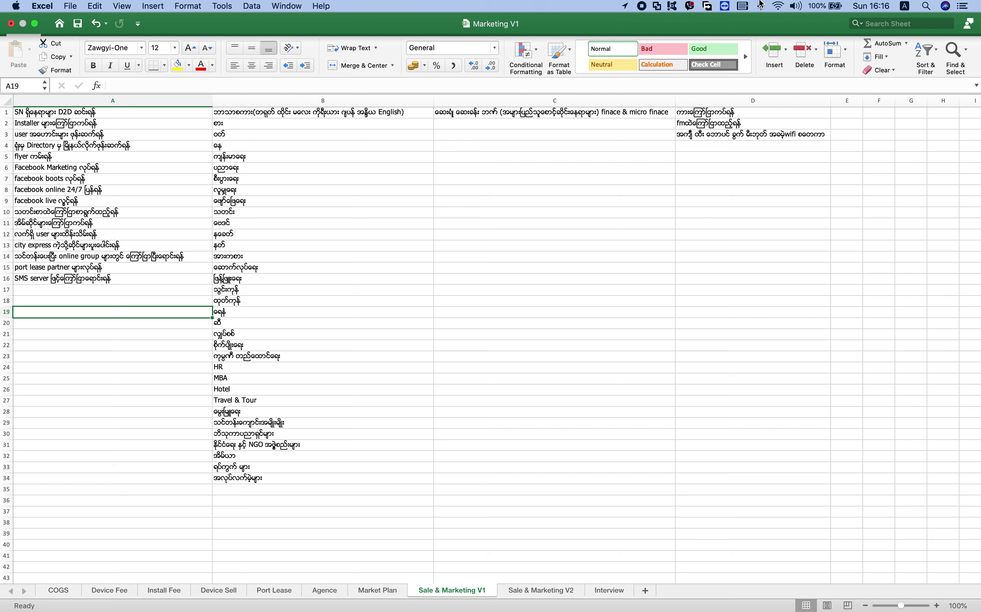
pyautogui.click(662, 180)
pyautogui.click(721, 201)
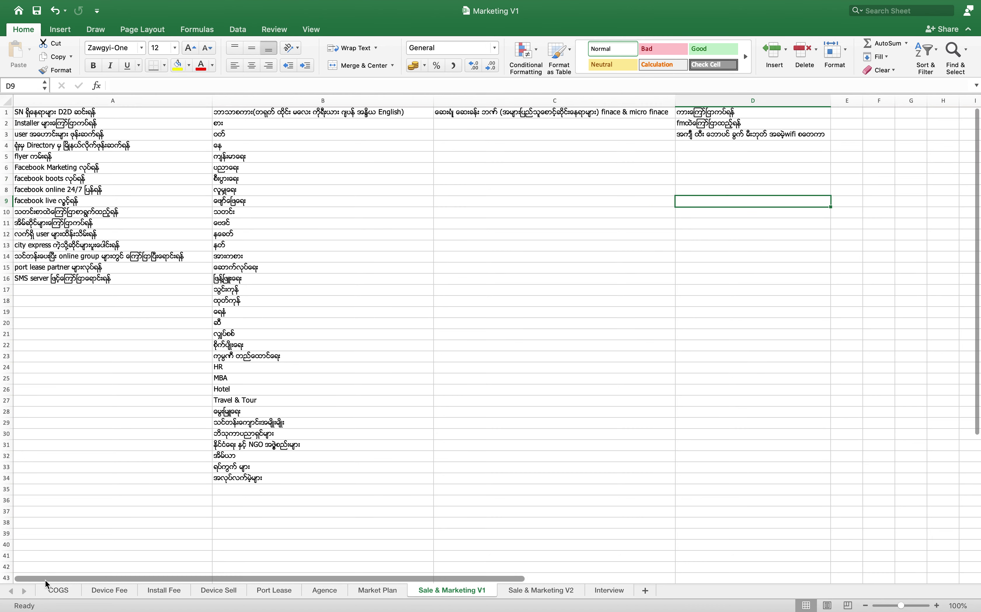
# Step: On the COGS sheet, examine the capital and interest calculation in B1:B3 and the port lease calculation in column E
pyautogui.click(53, 595)
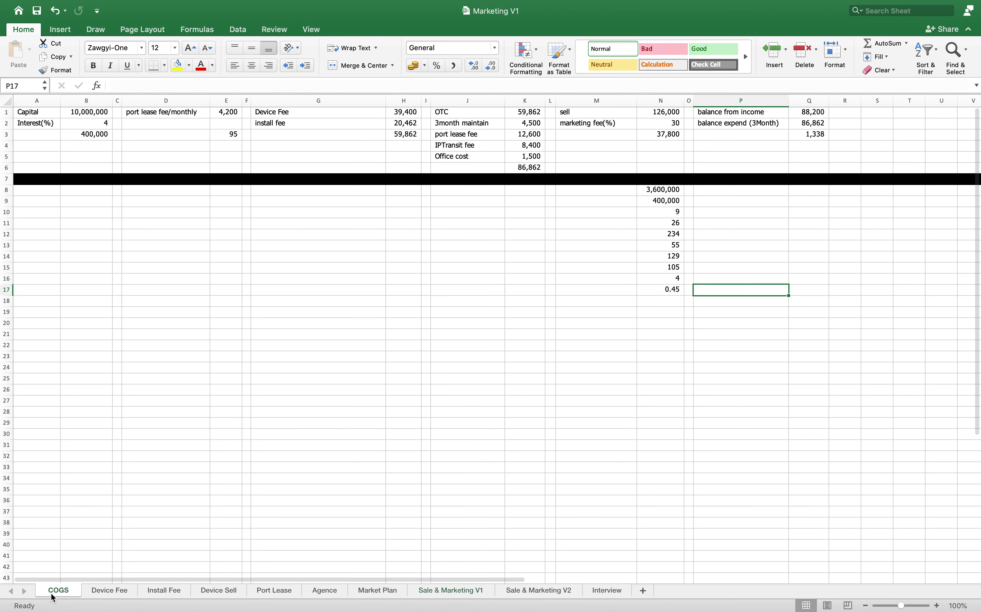
pyautogui.click(83, 112)
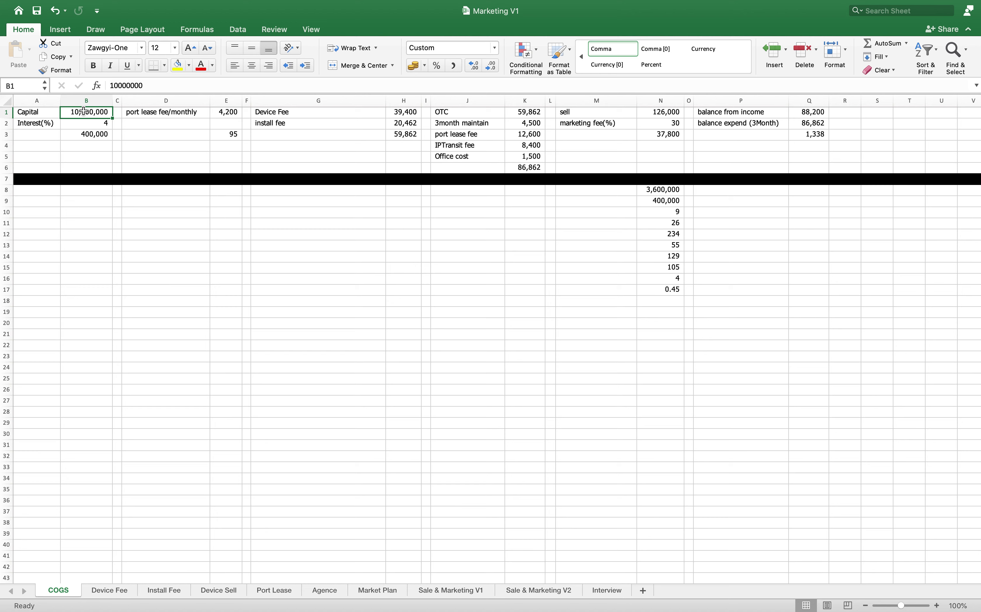
pyautogui.click(90, 123)
pyautogui.click(89, 135)
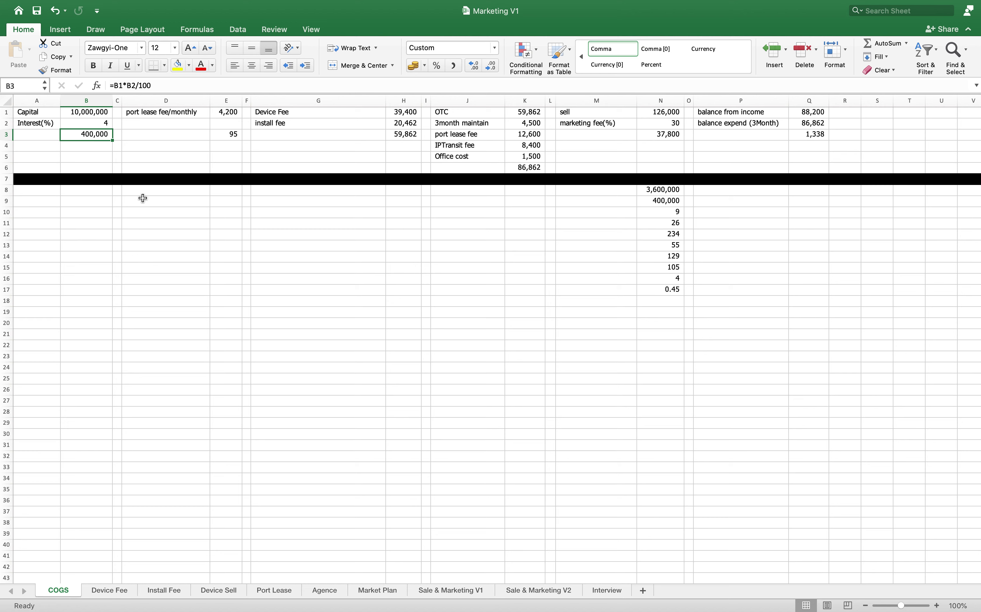
pyautogui.click(235, 136)
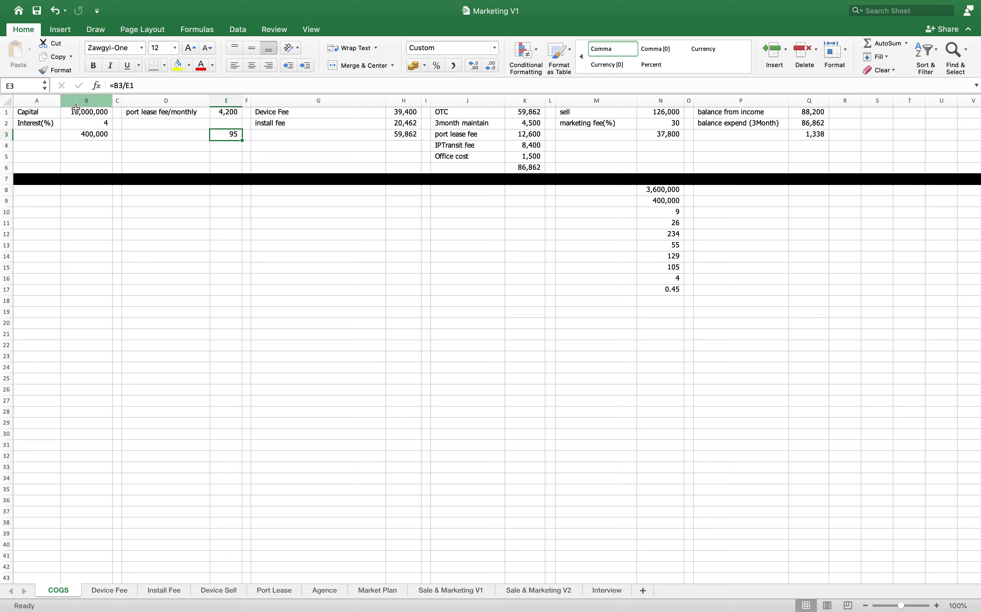
pyautogui.click(90, 112)
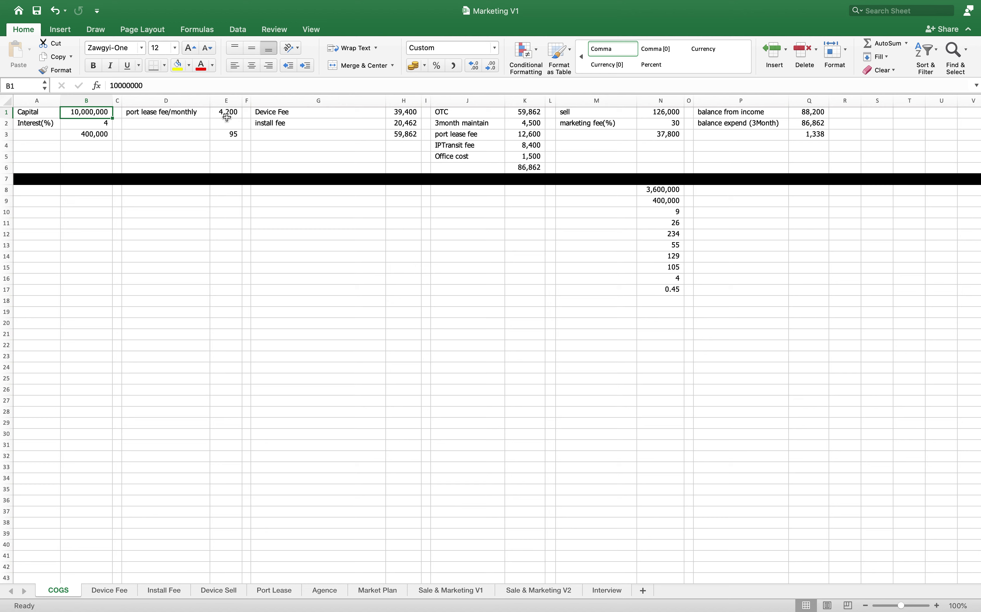
pyautogui.click(237, 134)
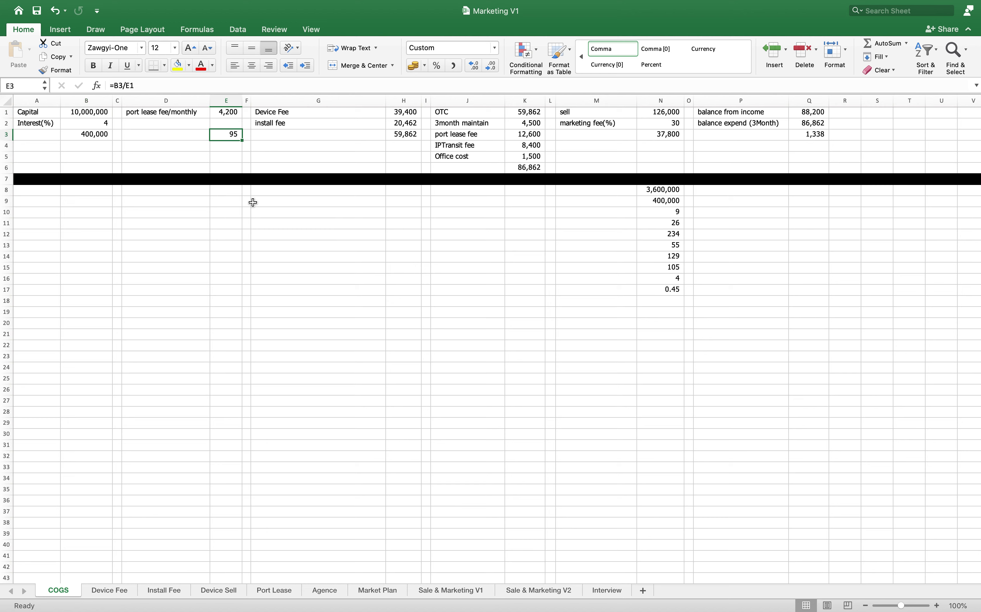
pyautogui.moveTo(231, 193); pyautogui.dragTo(178, 194)
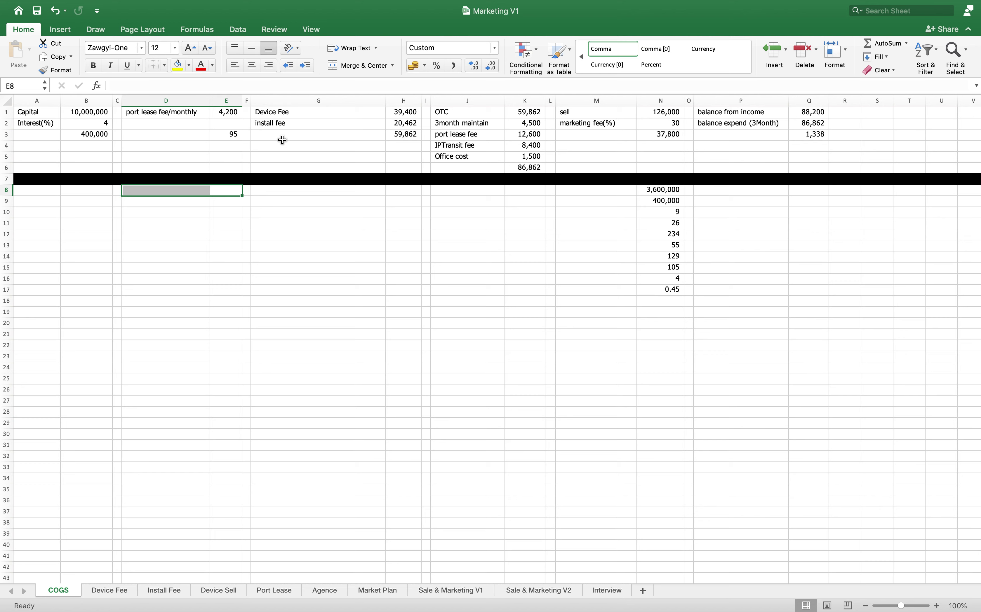
# Step: Review the device fee and install fee entries in column G and inspect the formula behind the device fee in H1
pyautogui.moveTo(344, 116); pyautogui.dragTo(339, 127)
pyautogui.click(340, 128)
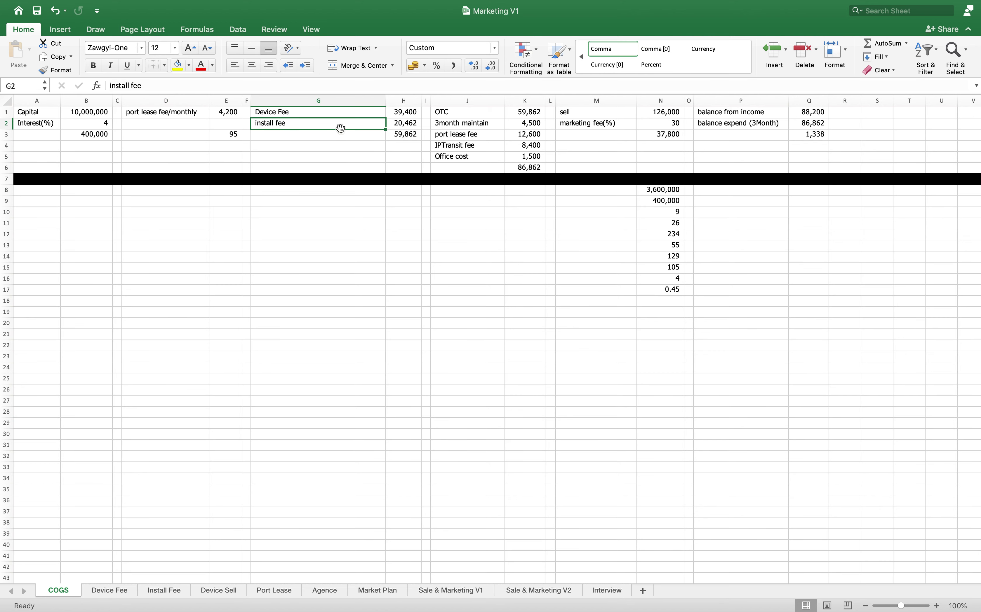
pyautogui.click(417, 112)
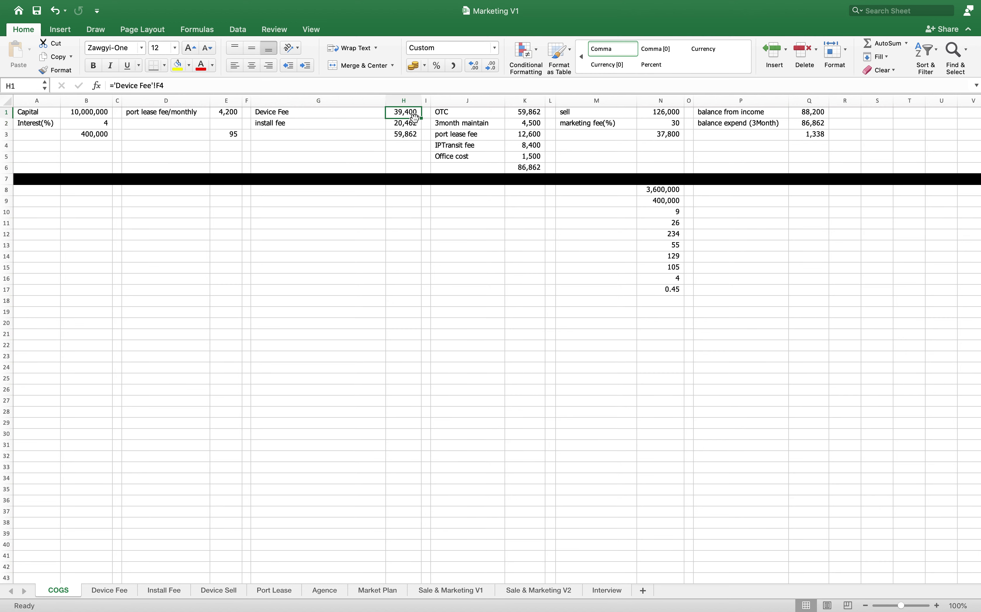
# Step: On the Device Fee sheet, review the ONU and 1Core input values and inspect the 1Core formula in D2
pyautogui.click(128, 594)
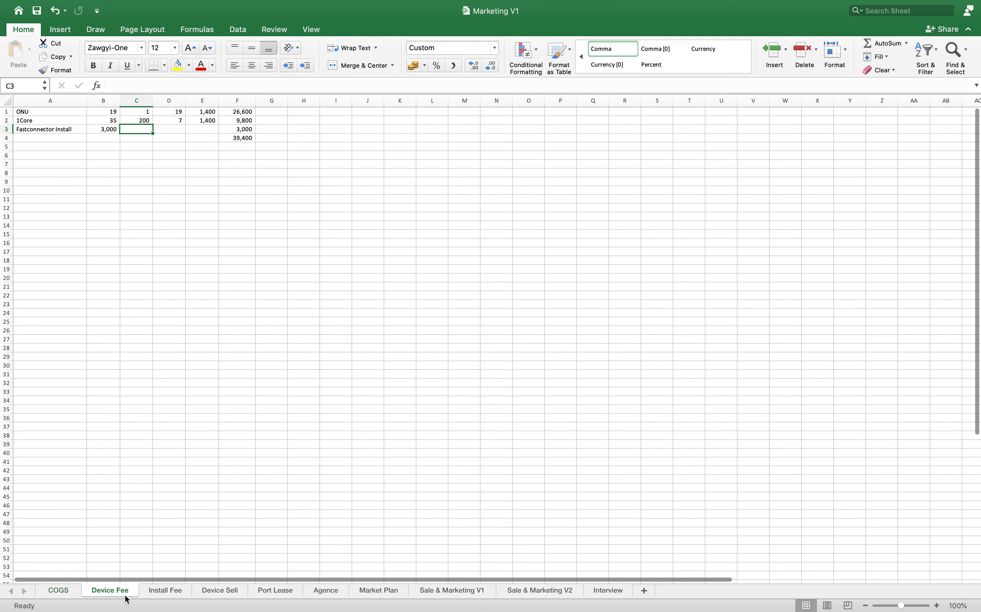
pyautogui.click(106, 111)
pyautogui.click(84, 121)
pyautogui.click(108, 120)
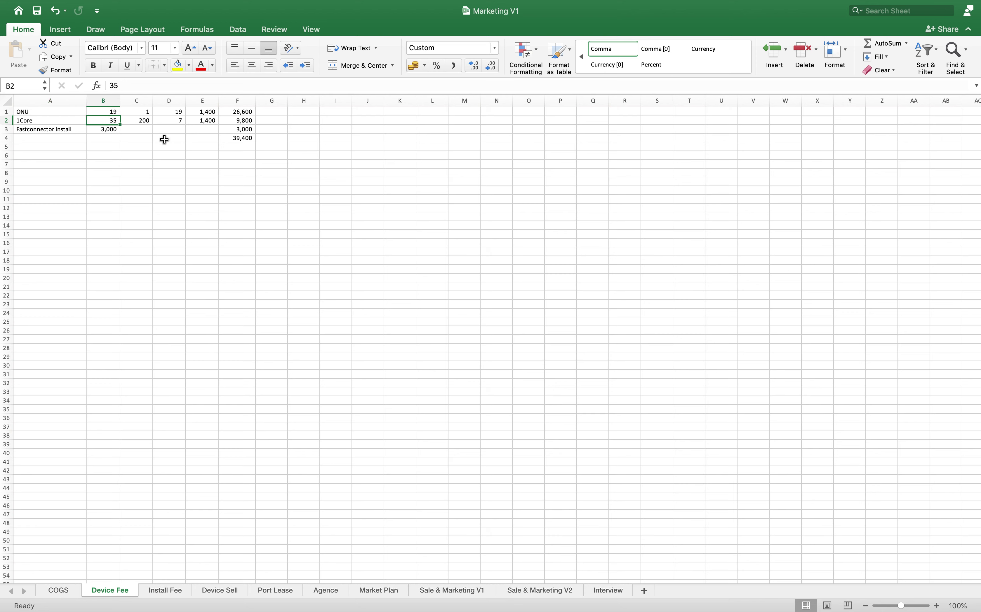
pyautogui.click(141, 121)
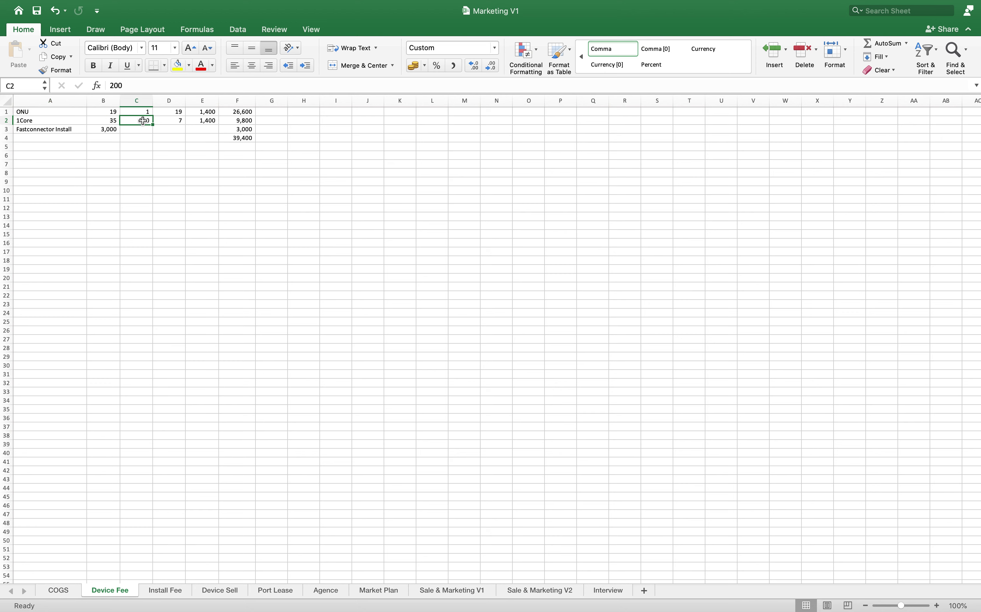
pyautogui.click(183, 121)
pyautogui.doubleClick(183, 121)
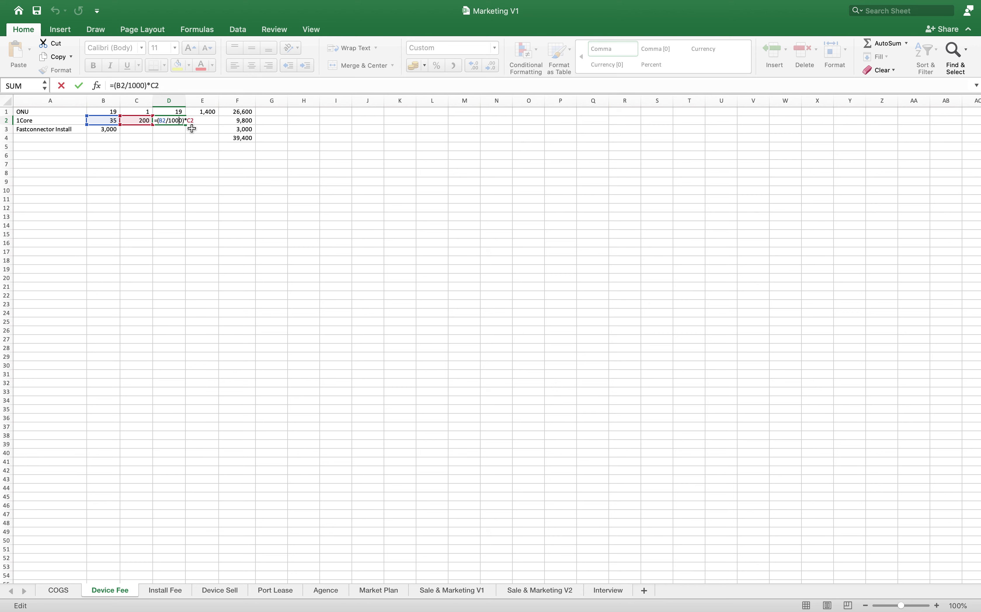
pyautogui.click(215, 185)
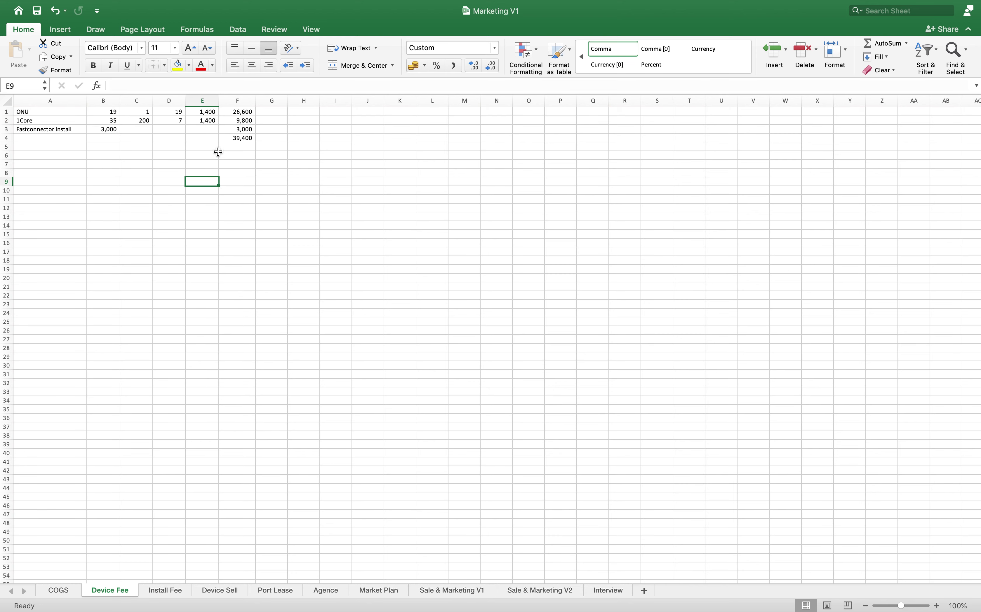
# Step: Check the 1Core amount in F2, the Fastconnector Install cost in row 3 and the device fee total in F4
pyautogui.click(206, 121)
pyautogui.click(235, 124)
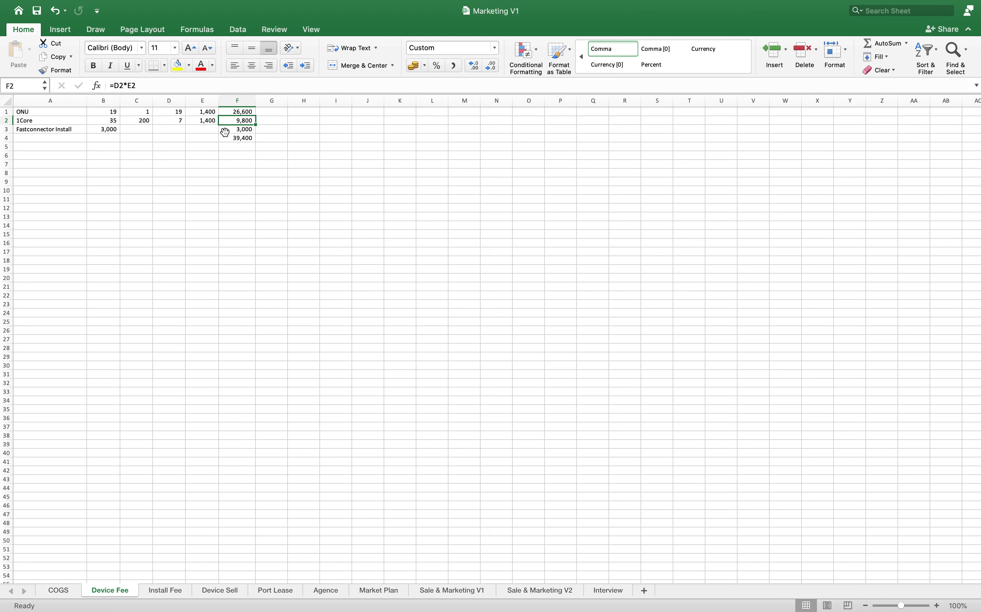
pyautogui.click(105, 135)
pyautogui.click(101, 128)
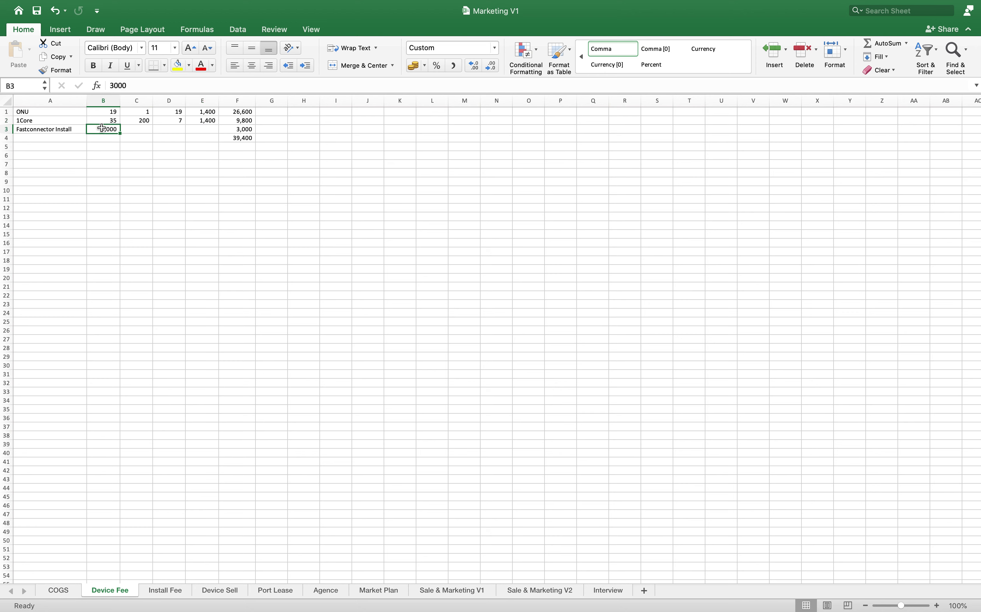
pyautogui.click(240, 130)
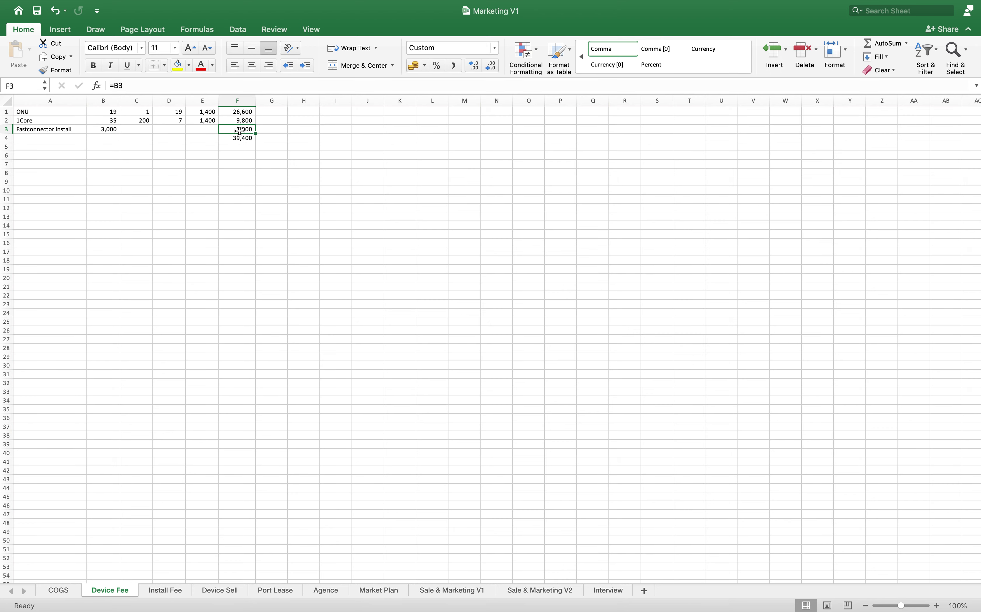
pyautogui.click(249, 139)
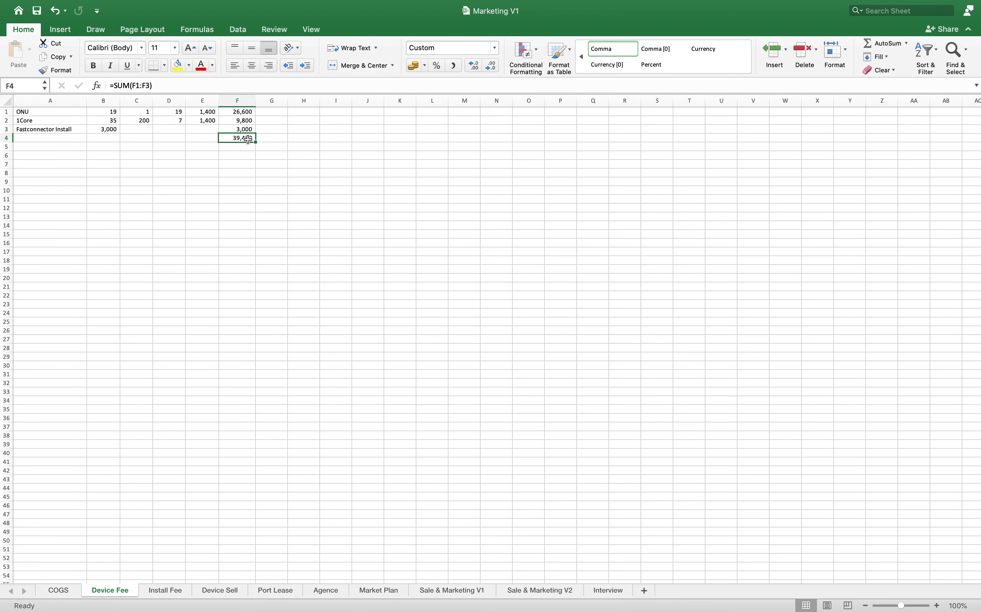
# Step: On the Install Fee sheet, highlight the cost table A1:E17 and review the stay, food and dress costs
pyautogui.click(181, 589)
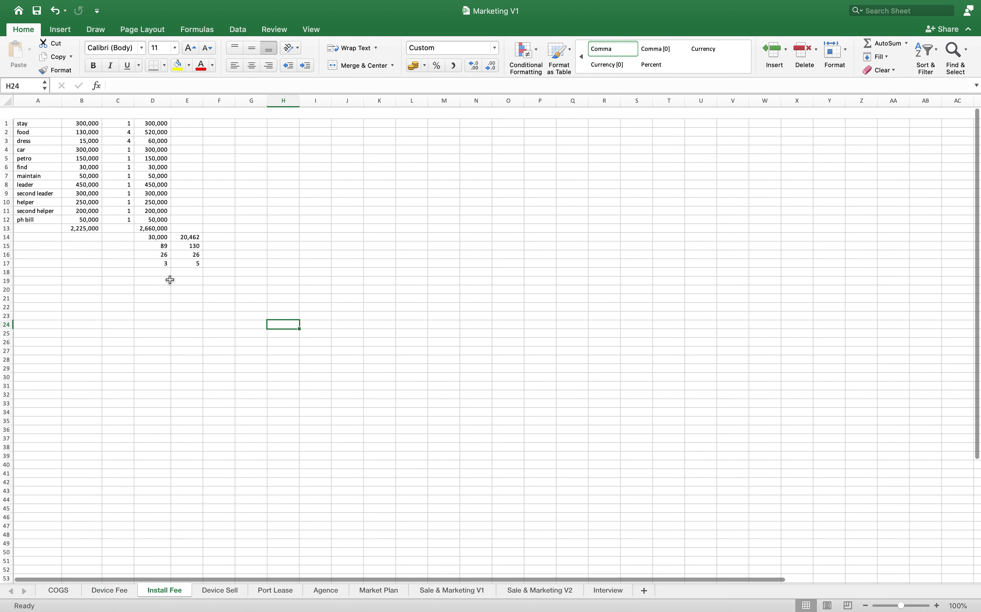
pyautogui.moveTo(50, 114); pyautogui.dragTo(190, 253)
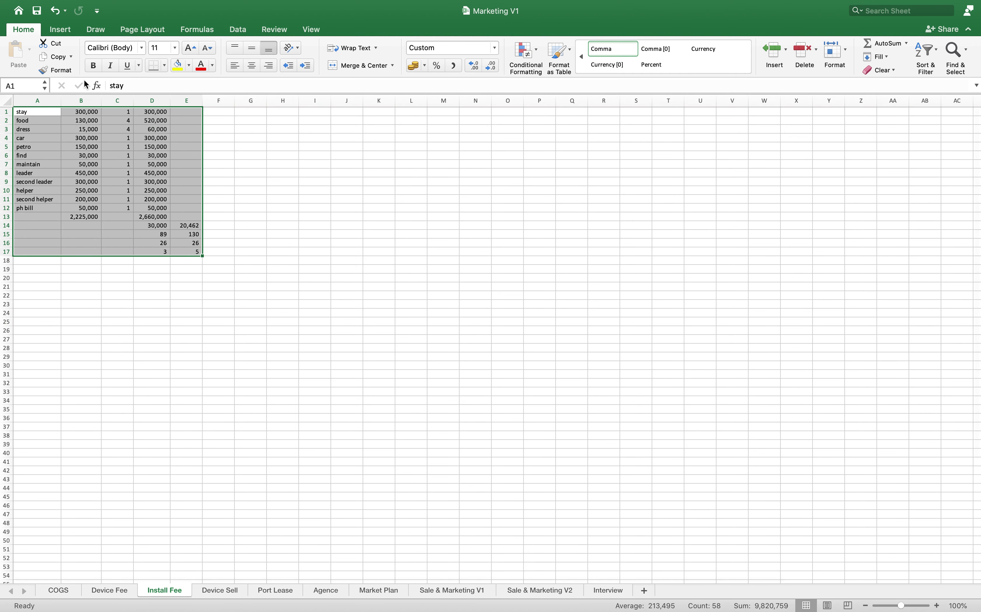
pyautogui.click(79, 110)
pyautogui.click(85, 120)
pyautogui.click(130, 122)
pyautogui.click(154, 123)
pyautogui.click(96, 130)
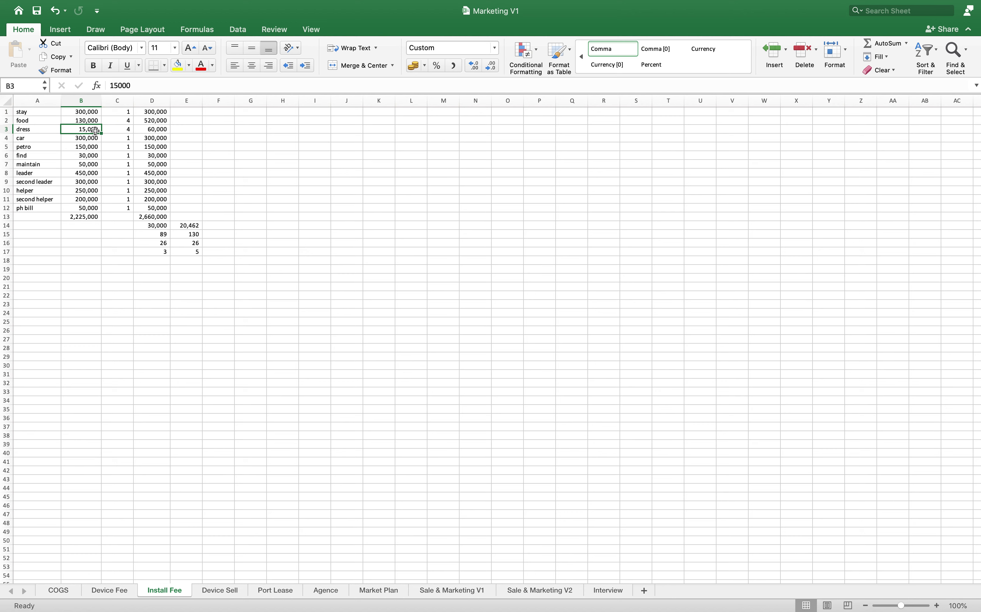
pyautogui.click(154, 130)
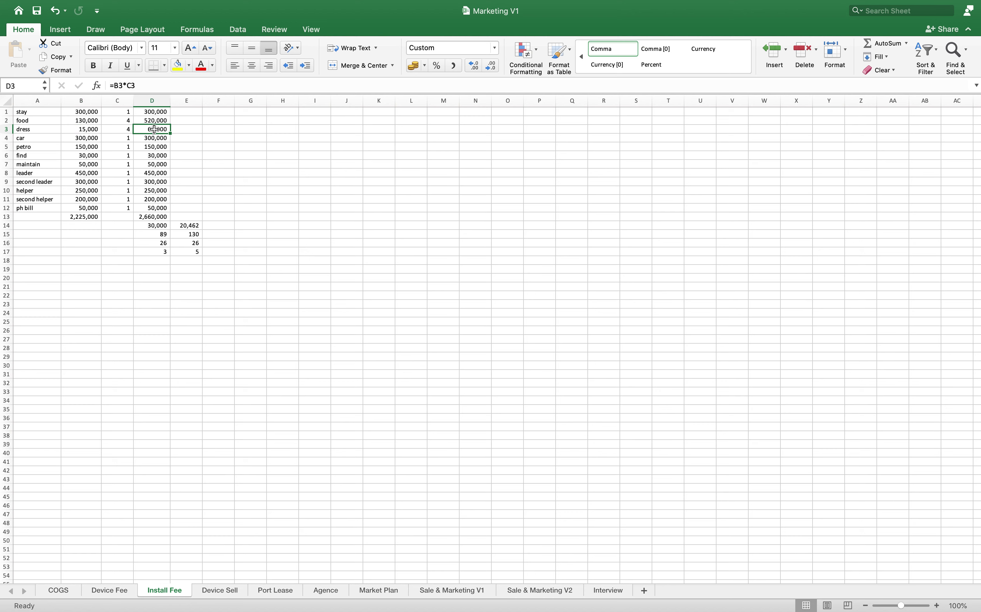
# Step: Go through the car, petro, find and maintain costs in B4 to B7
pyautogui.click(85, 140)
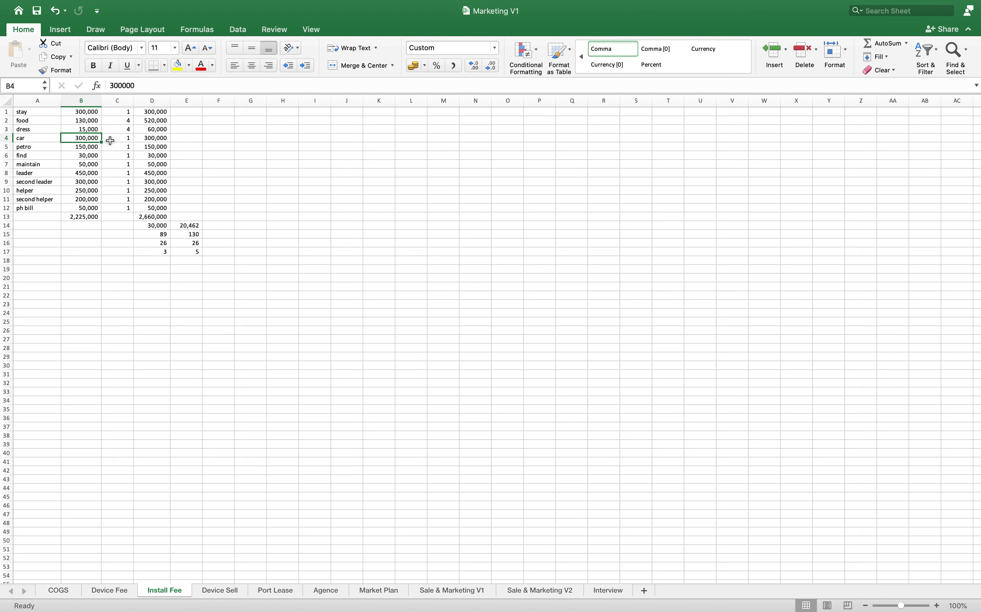
pyautogui.click(98, 149)
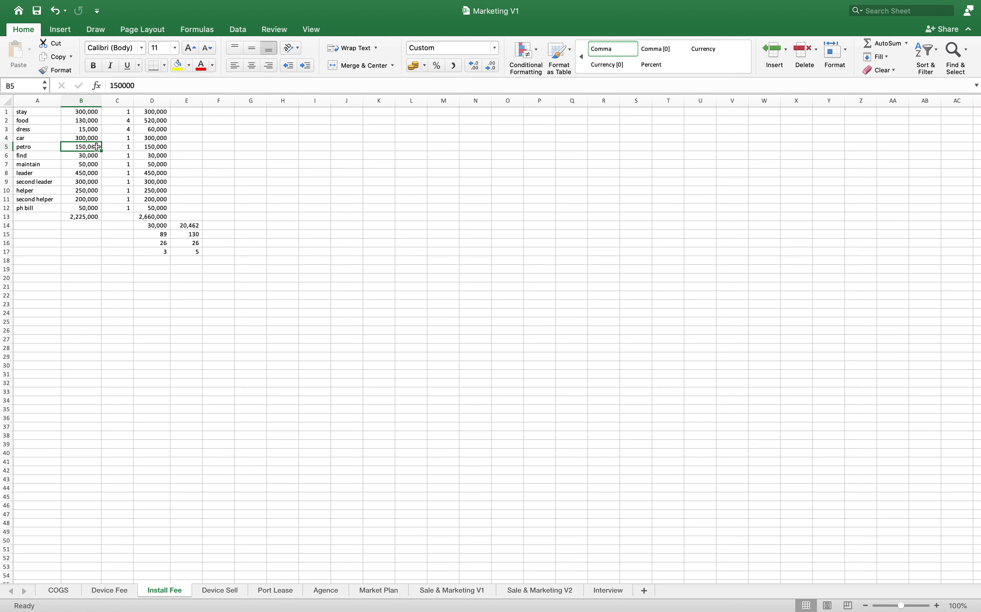
pyautogui.click(84, 156)
pyautogui.click(82, 165)
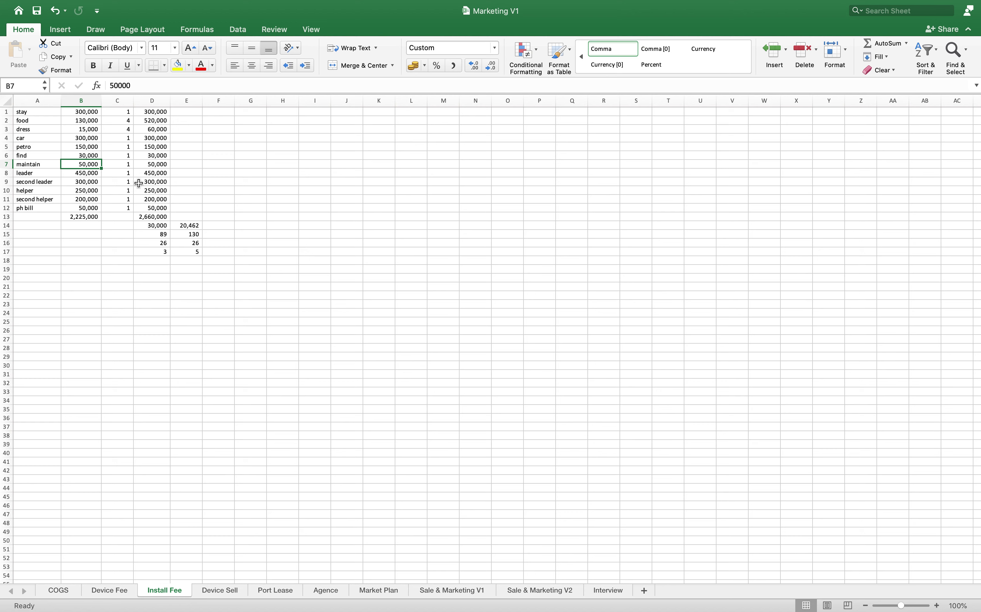
# Step: Go through the leader and helper costs and the phone bill in B8 to B12, ending at the column total in B13
pyautogui.click(71, 173)
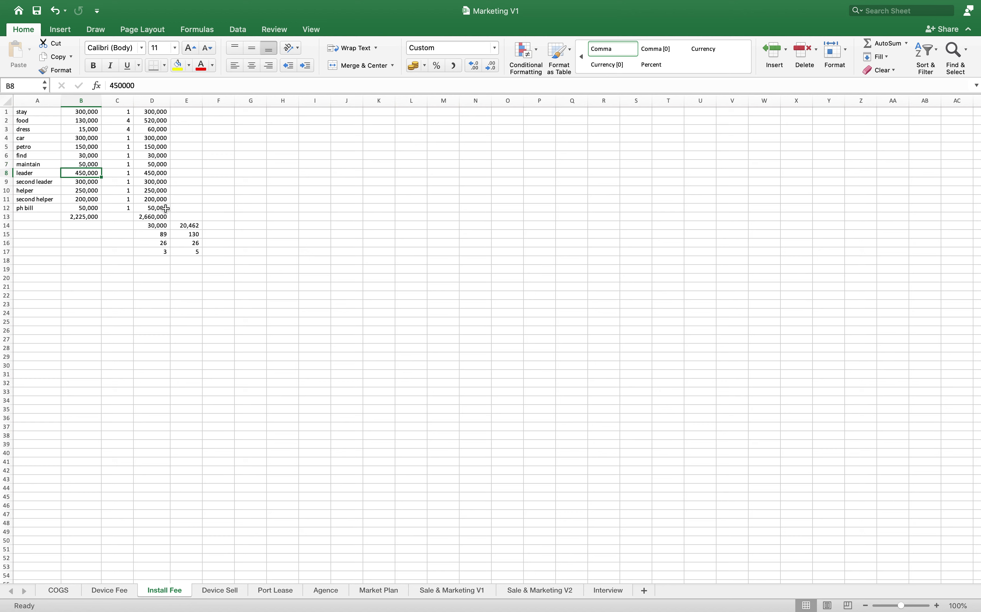
pyautogui.click(80, 185)
pyautogui.click(85, 193)
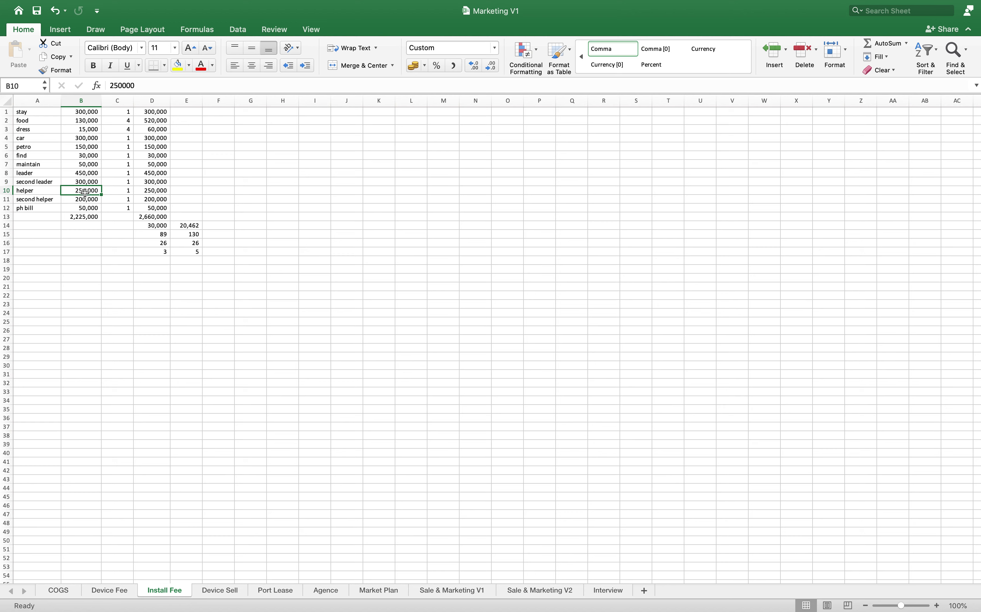
pyautogui.click(84, 201)
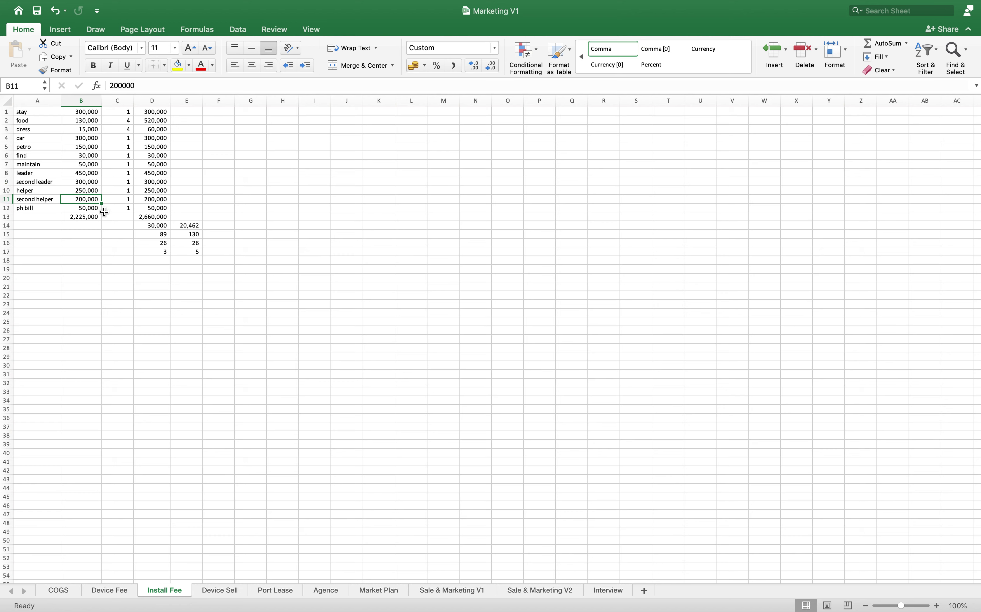
pyautogui.click(90, 209)
pyautogui.click(85, 218)
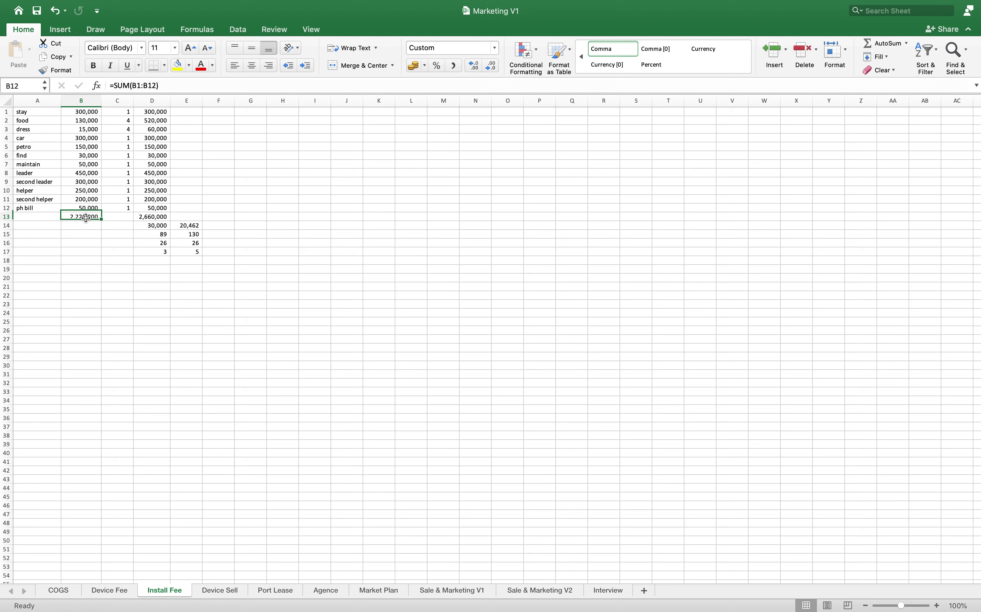
# Step: Inspect the install cost total in D13, the per-install calculations in D14 to D17 and the value in E17
pyautogui.click(151, 216)
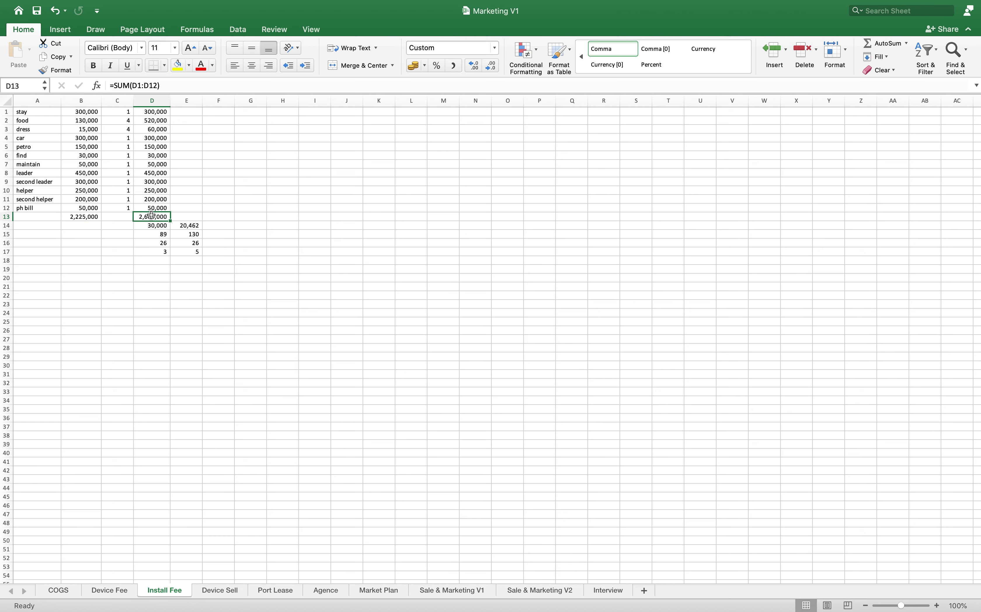
pyautogui.click(161, 226)
pyautogui.click(159, 235)
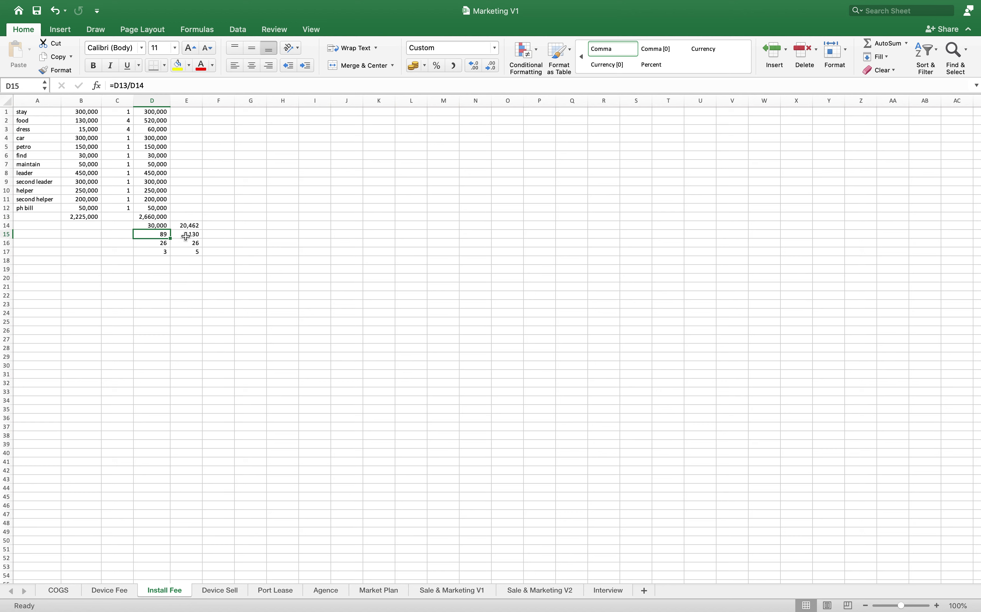
pyautogui.click(159, 243)
pyautogui.click(157, 253)
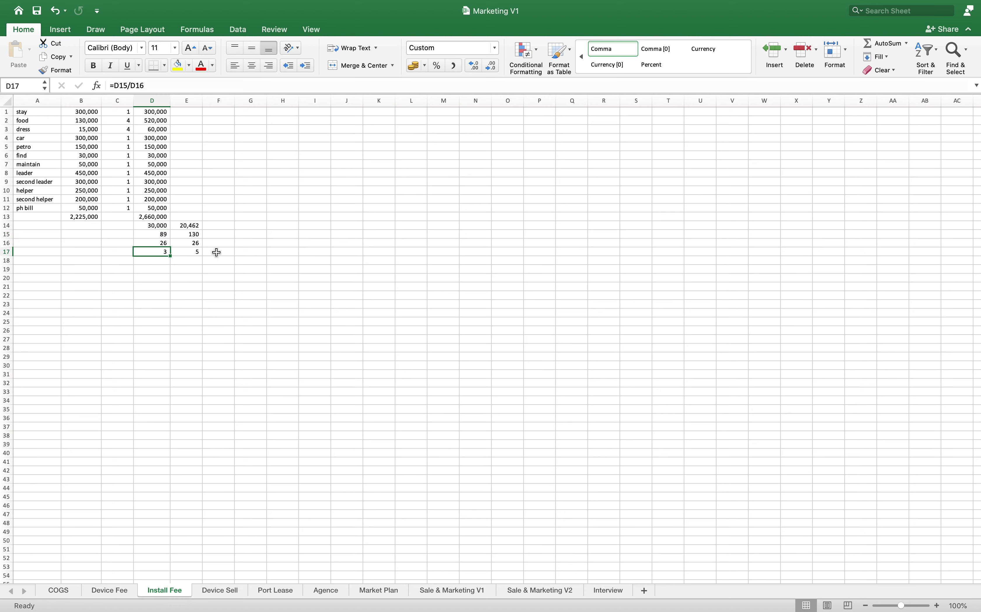
pyautogui.click(190, 252)
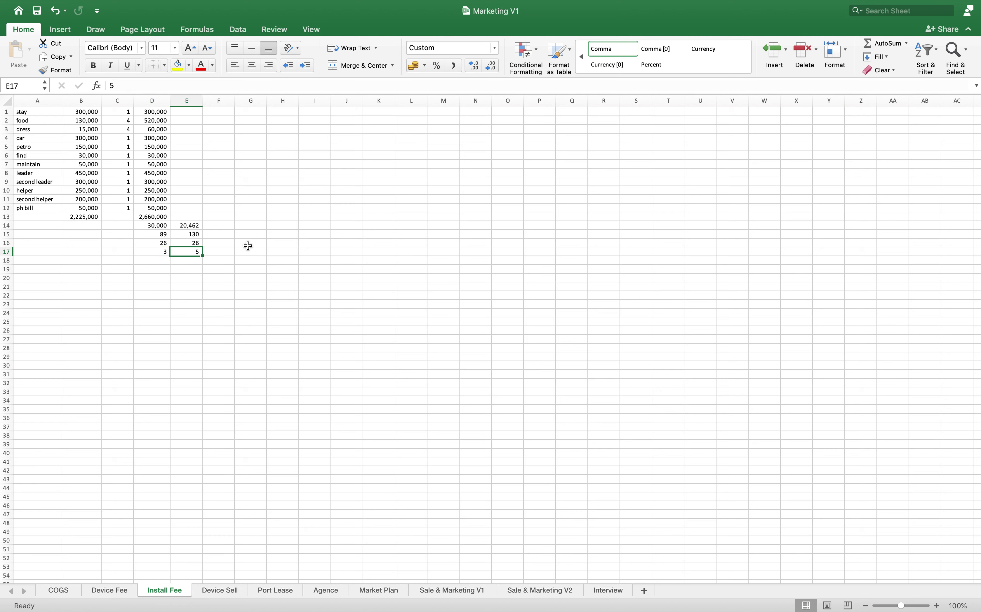
# Step: Go through the per-install calculation in E14 to E16 of the Install Fee sheet, comparing it with the cells D13 and D14
pyautogui.click(198, 242)
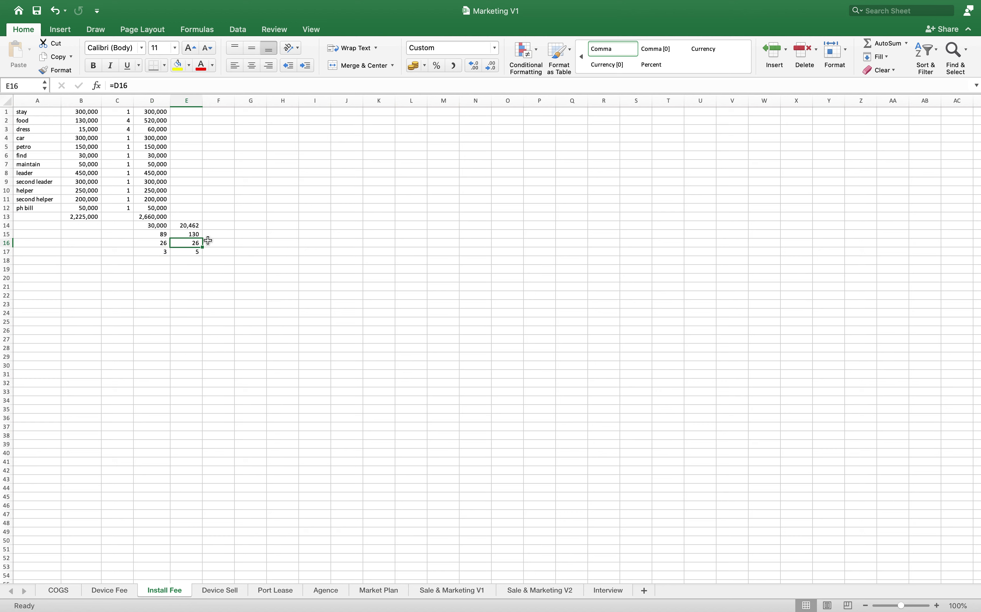
pyautogui.click(196, 234)
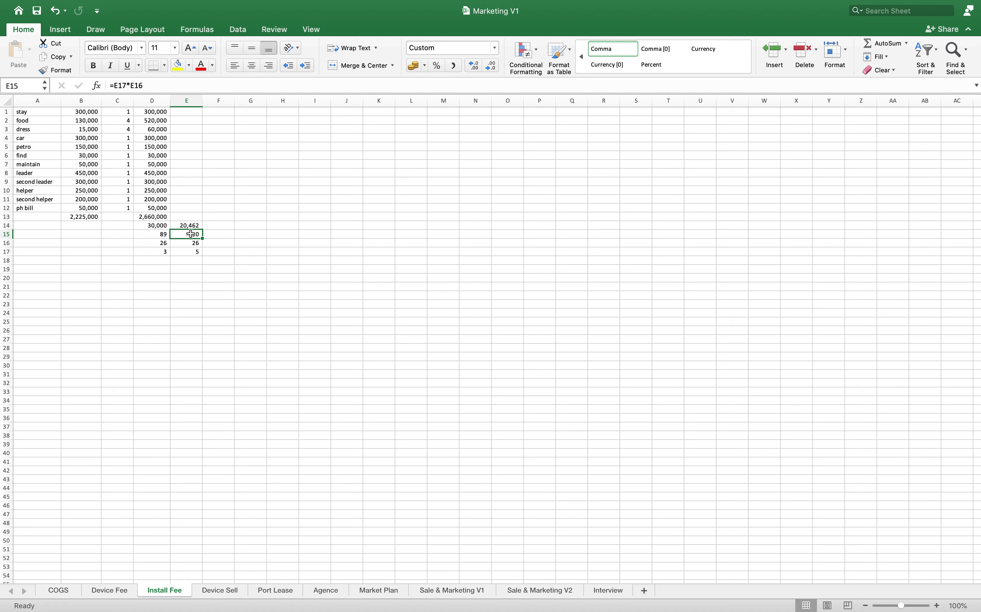
pyautogui.click(153, 218)
pyautogui.click(194, 236)
pyautogui.click(193, 224)
pyautogui.click(158, 226)
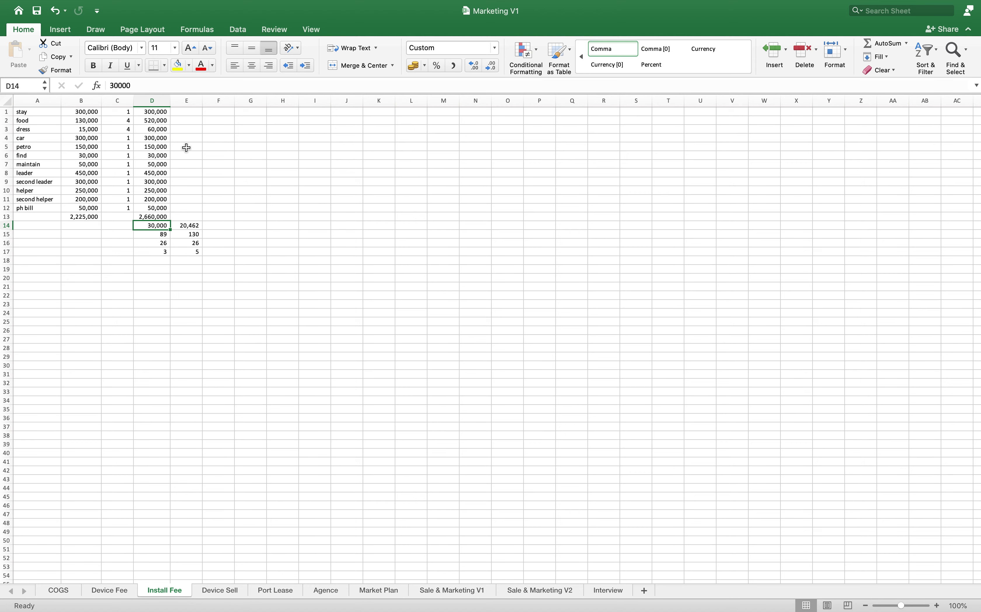
pyautogui.scroll(-1, 186, 148)
pyautogui.scroll(1, 187, 148)
# Step: On the COGS sheet, review the capital in B1, the port count in E3 and the device and install fee total in H3
pyautogui.click(59, 591)
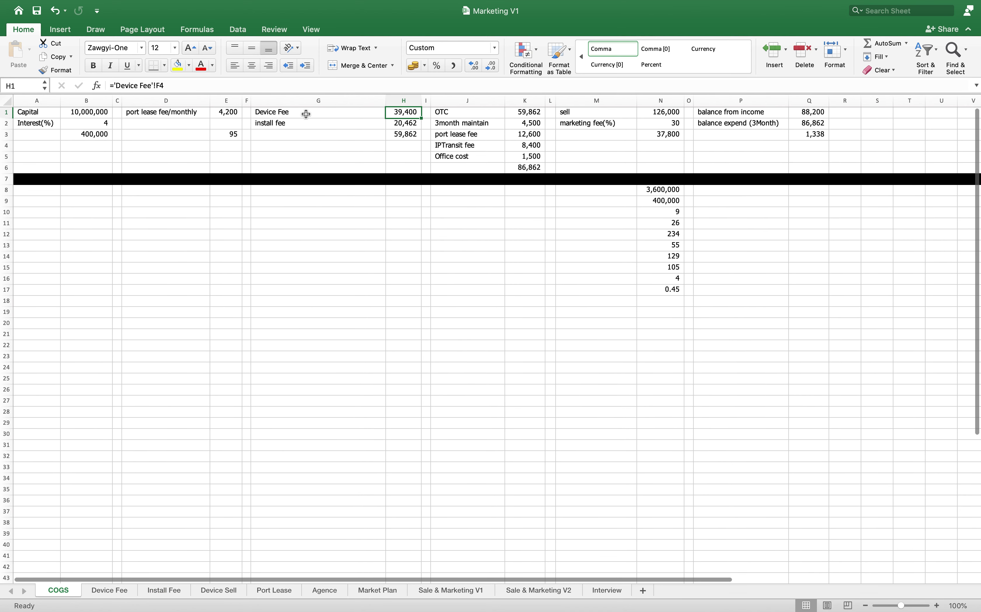
pyautogui.click(403, 134)
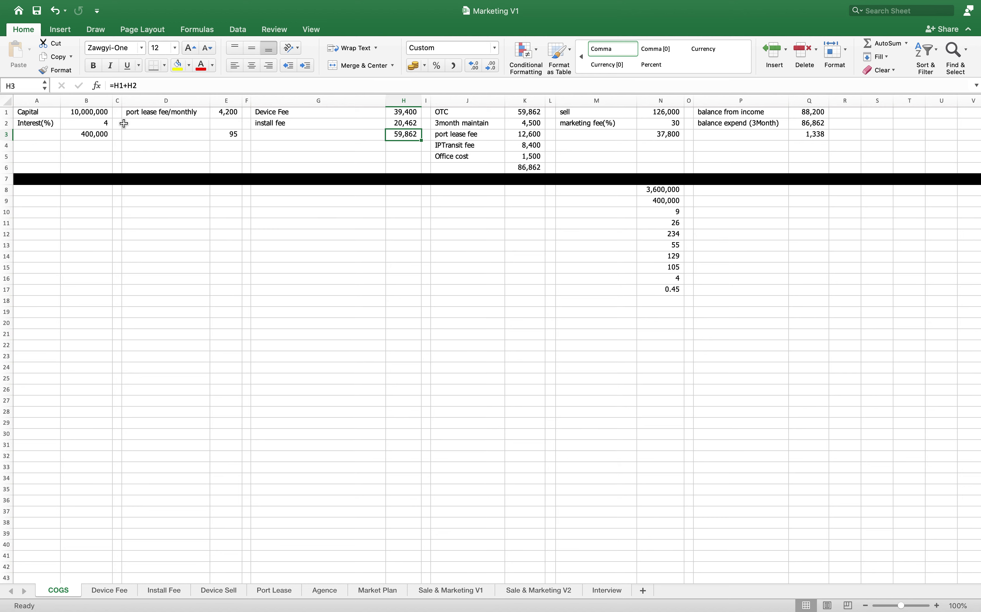
pyautogui.click(88, 113)
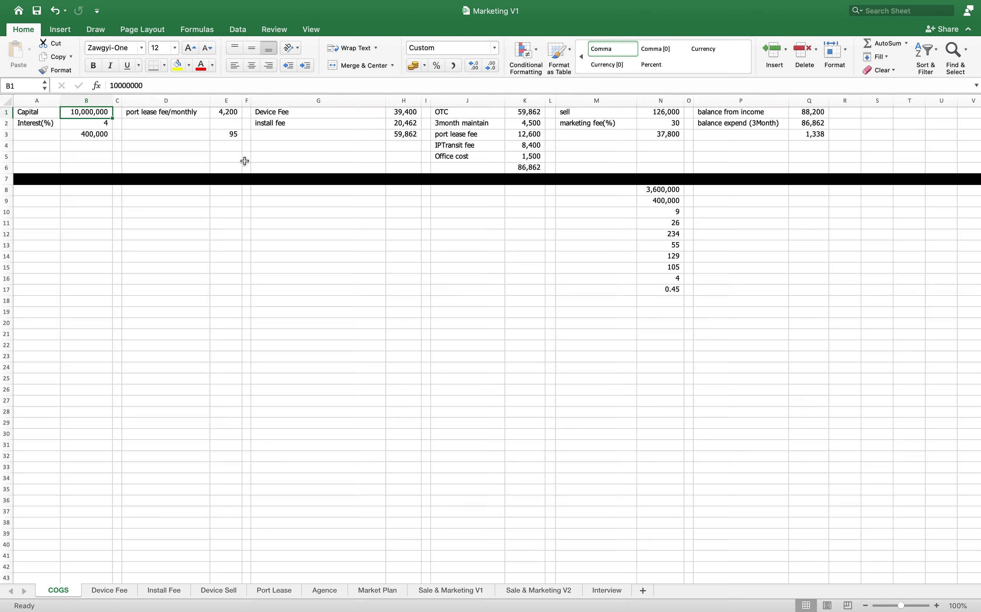
pyautogui.click(230, 133)
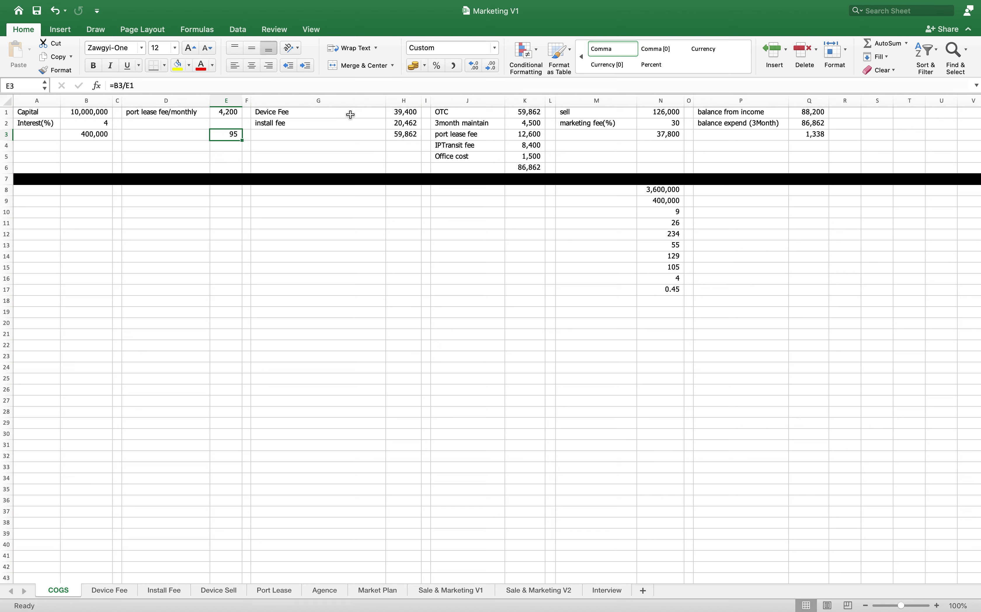
pyautogui.click(407, 133)
# Step: Inspect the OTC, 3month maintain and port lease fee entries in K1 to K3, including the port lease formula
pyautogui.click(531, 112)
pyautogui.click(540, 125)
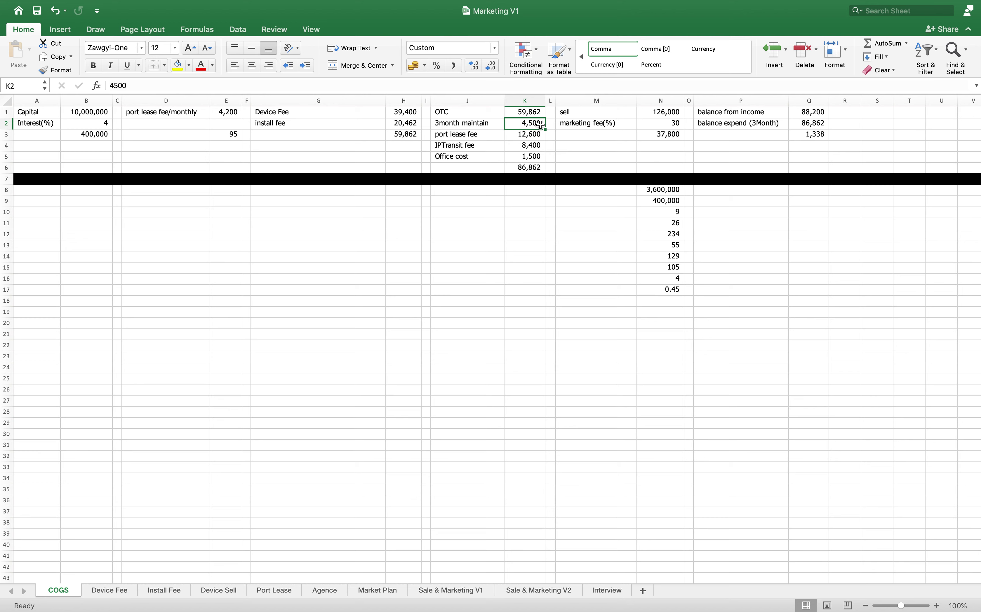
pyautogui.click(530, 111)
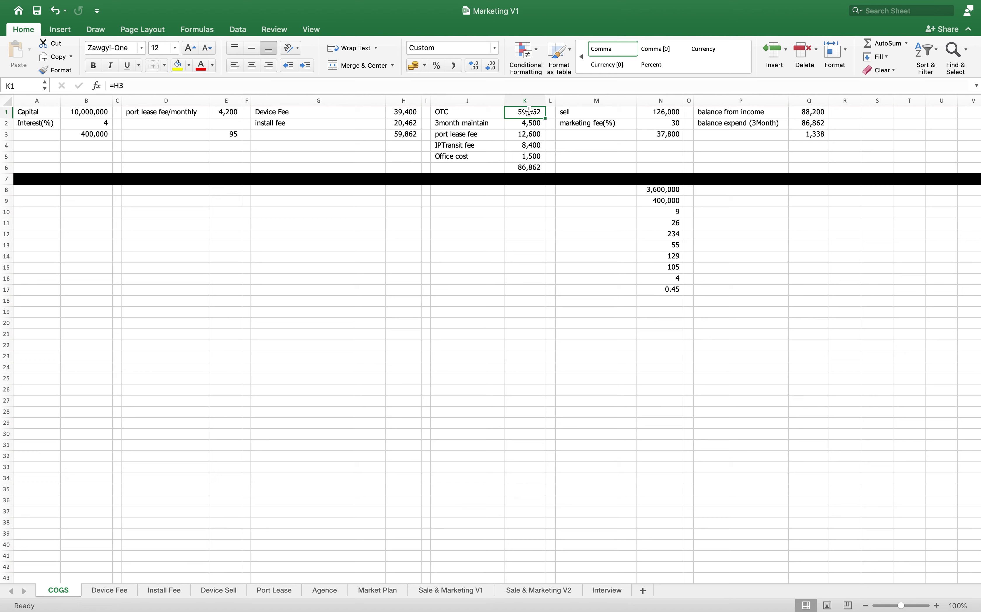
pyautogui.click(488, 126)
pyautogui.doubleClick(526, 124)
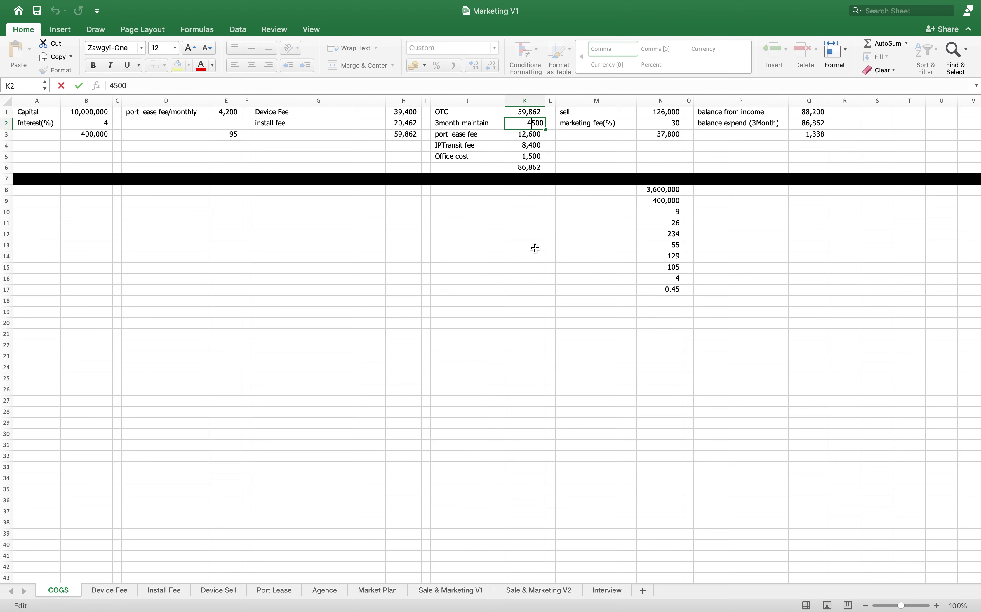
pyautogui.click(496, 135)
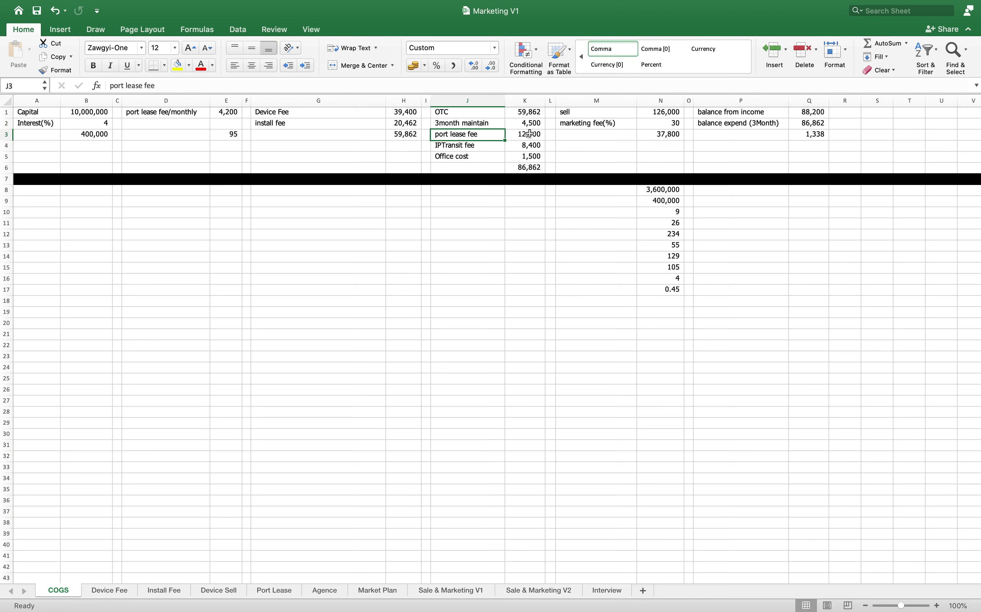
pyautogui.doubleClick(530, 134)
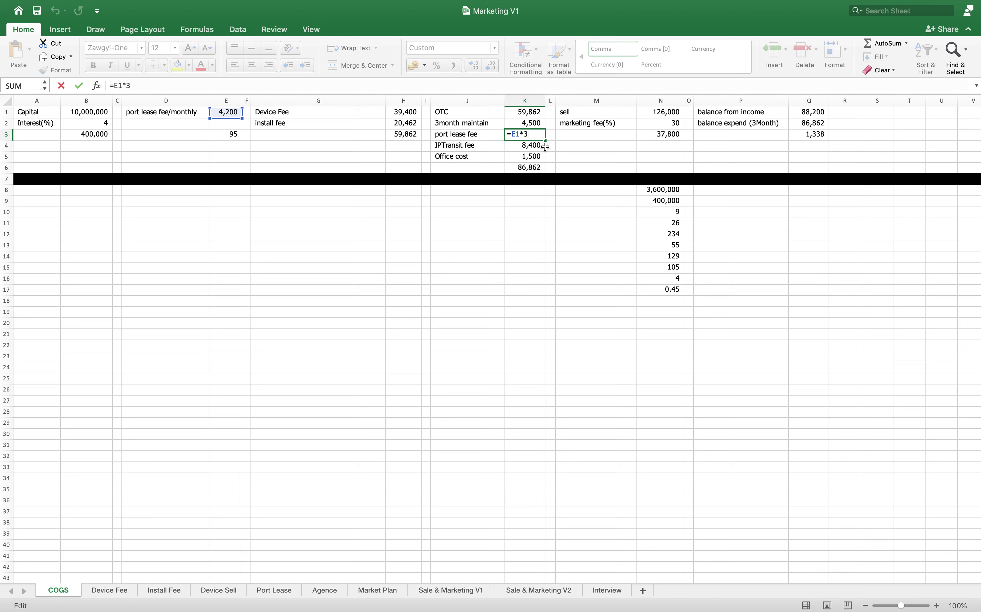
pyautogui.click(512, 238)
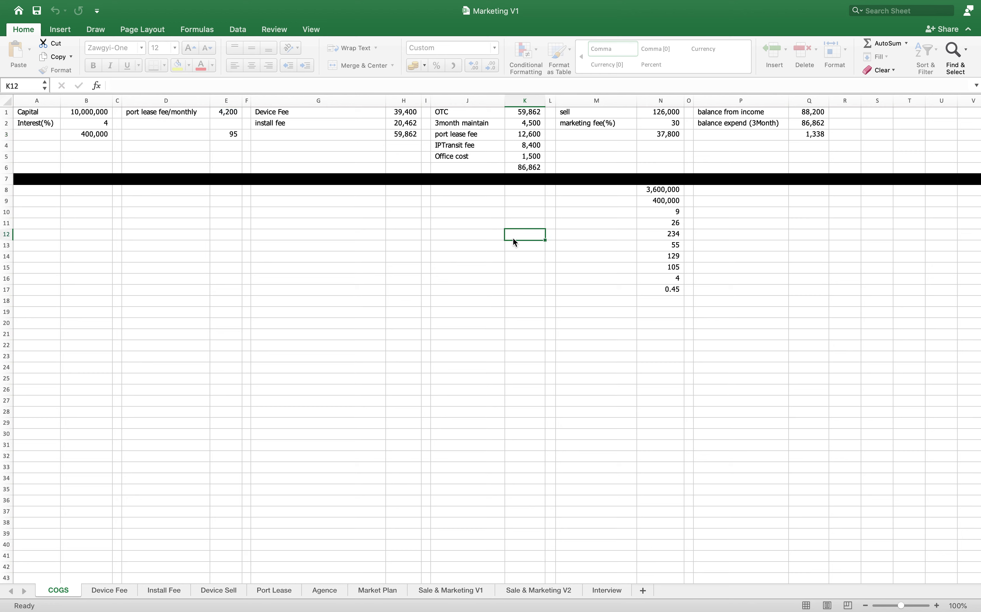
# Step: Inspect the IPTransit fee and Office cost formulas in K4 and K5 and the cost total in K6
pyautogui.doubleClick(533, 145)
pyautogui.click(527, 212)
pyautogui.click(531, 165)
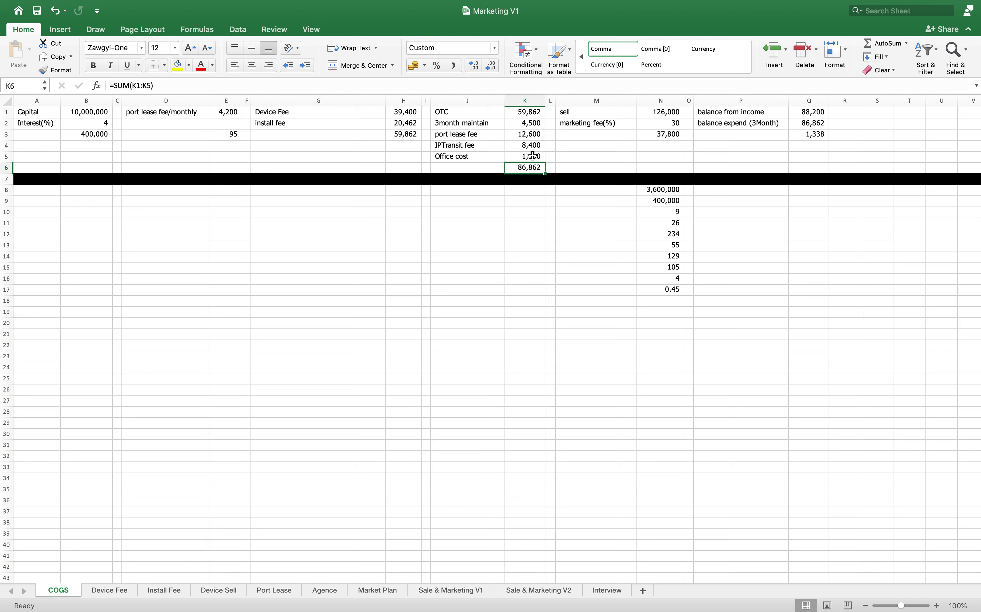
pyautogui.click(533, 156)
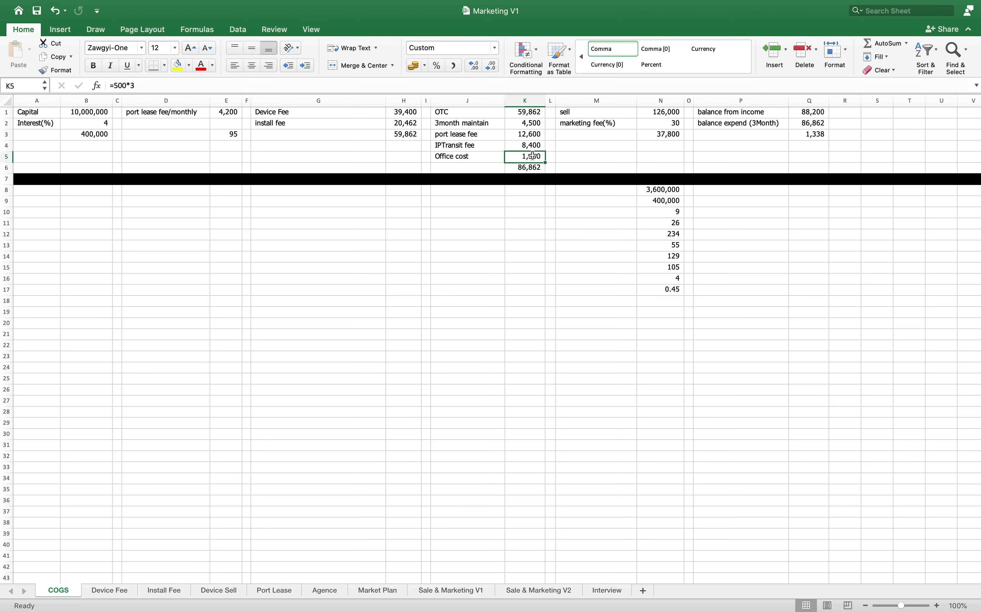
pyautogui.doubleClick(533, 156)
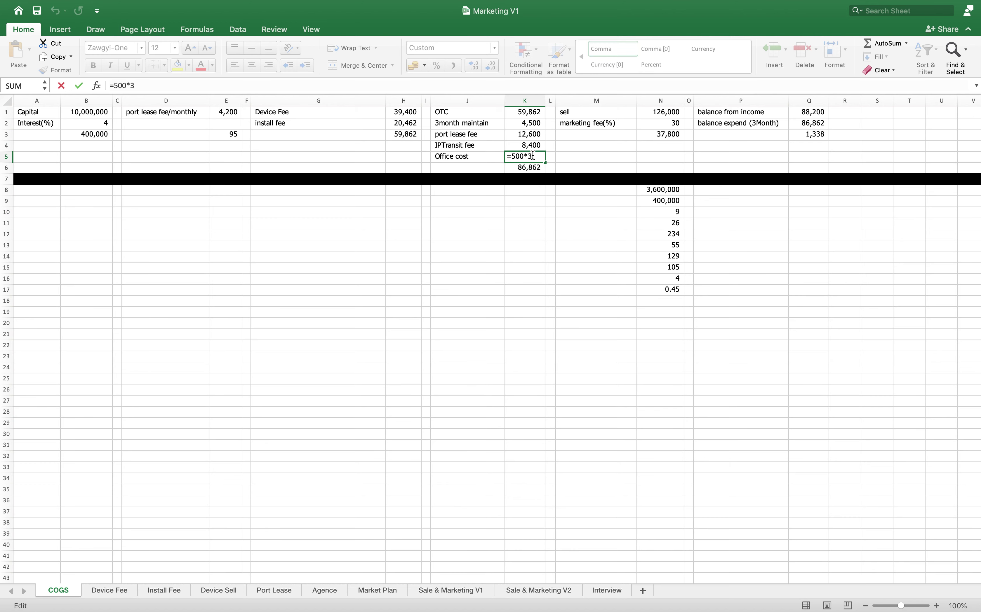
pyautogui.click(516, 191)
pyautogui.scroll(-1, 527, 175)
pyautogui.click(536, 167)
# Step: Review the sell price in N1, the marketing fee percentage in N2 and the resulting fee formula in N3
pyautogui.click(669, 114)
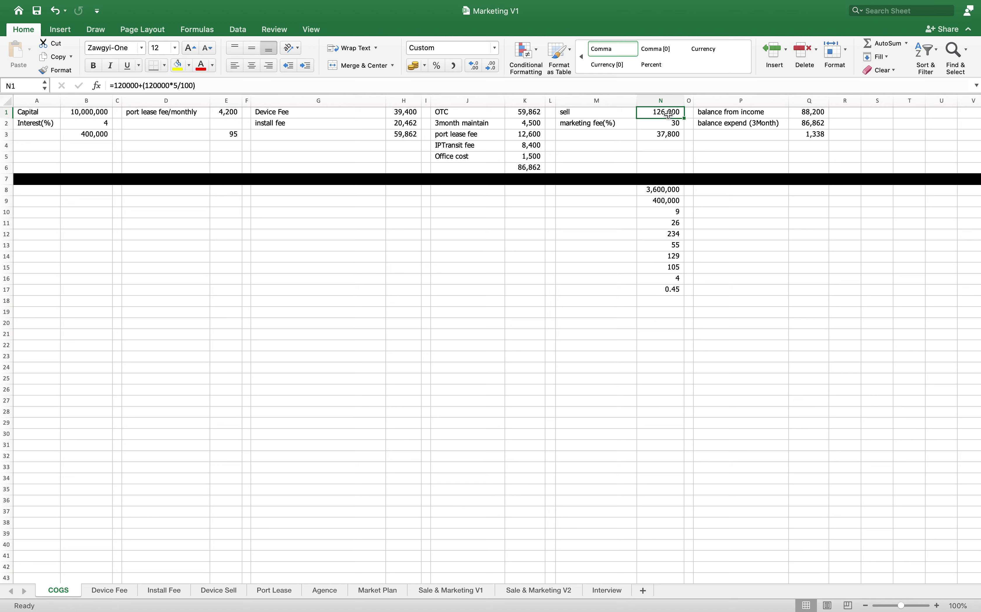
pyautogui.click(665, 126)
pyautogui.click(670, 135)
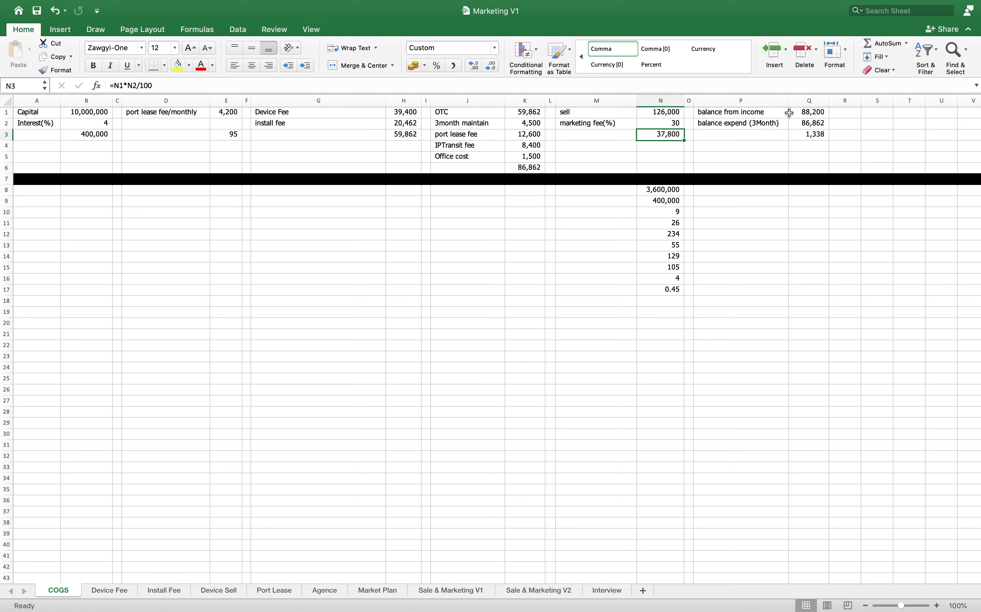
# Step: Inspect the formulas for balance from income in Q1 and balance expend (3Month) in Q2 without changing them
pyautogui.doubleClick(819, 112)
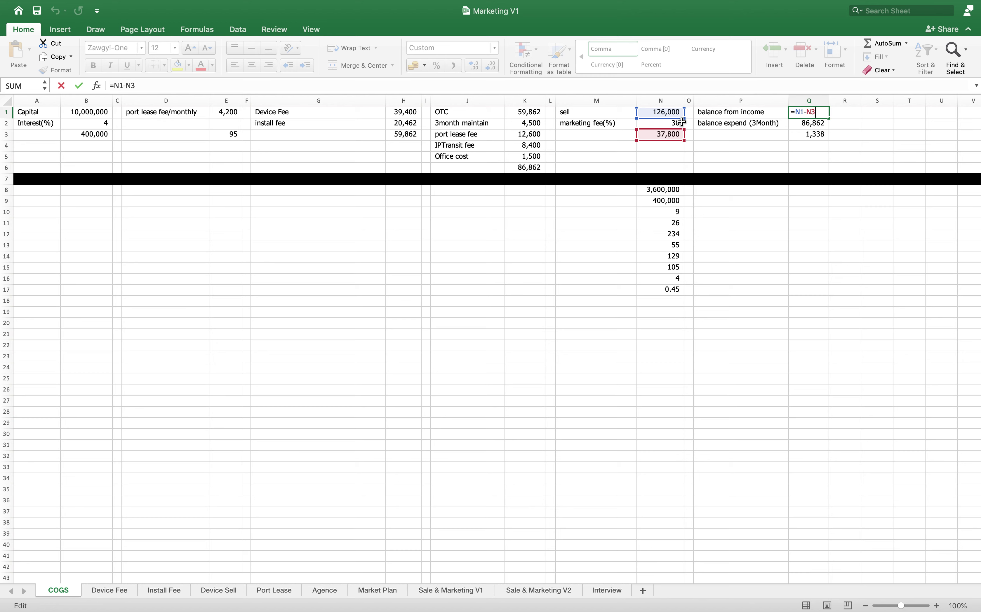
pyautogui.click(853, 137)
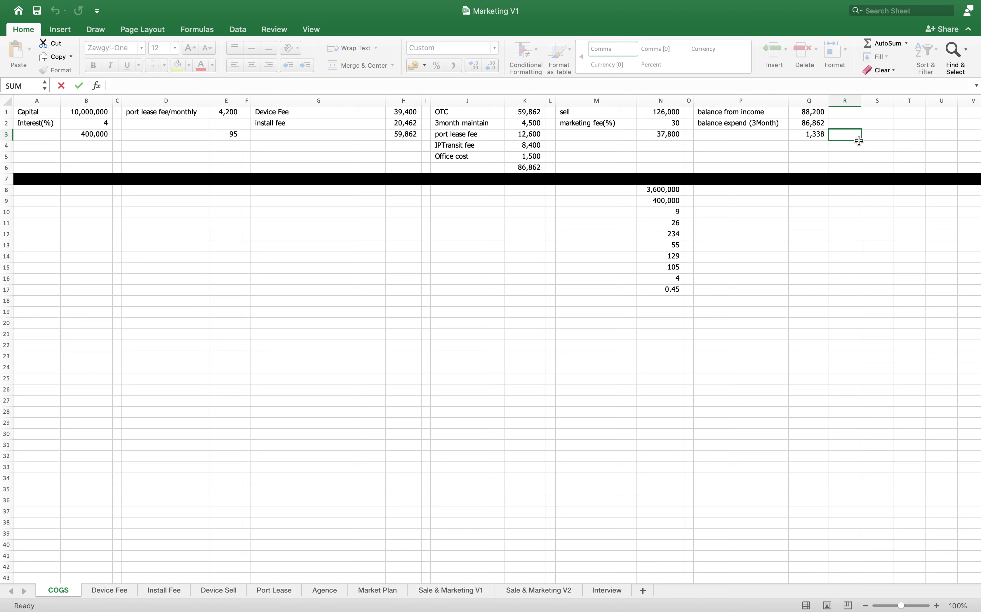
pyautogui.doubleClick(819, 126)
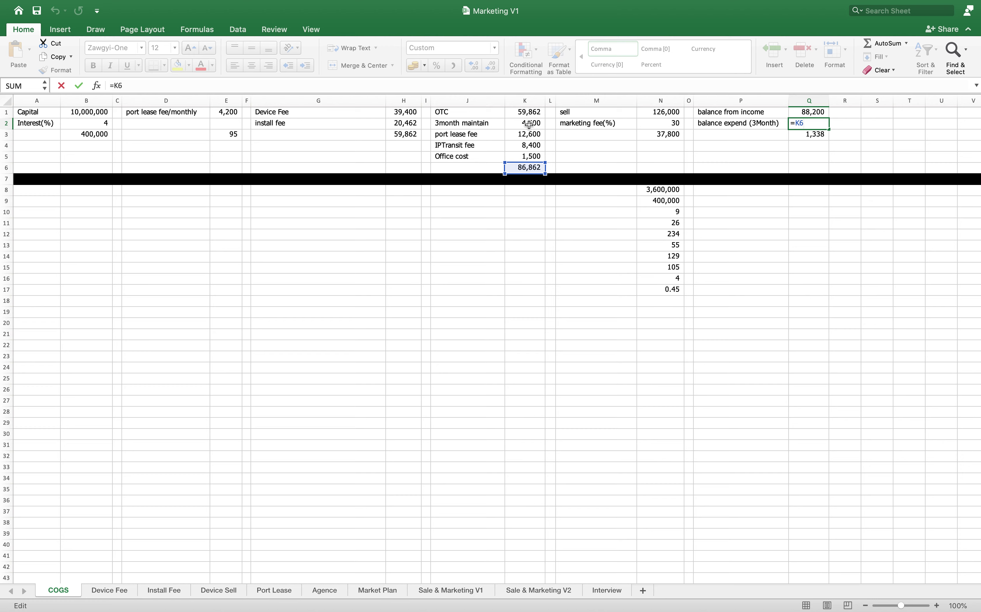
pyautogui.click(514, 291)
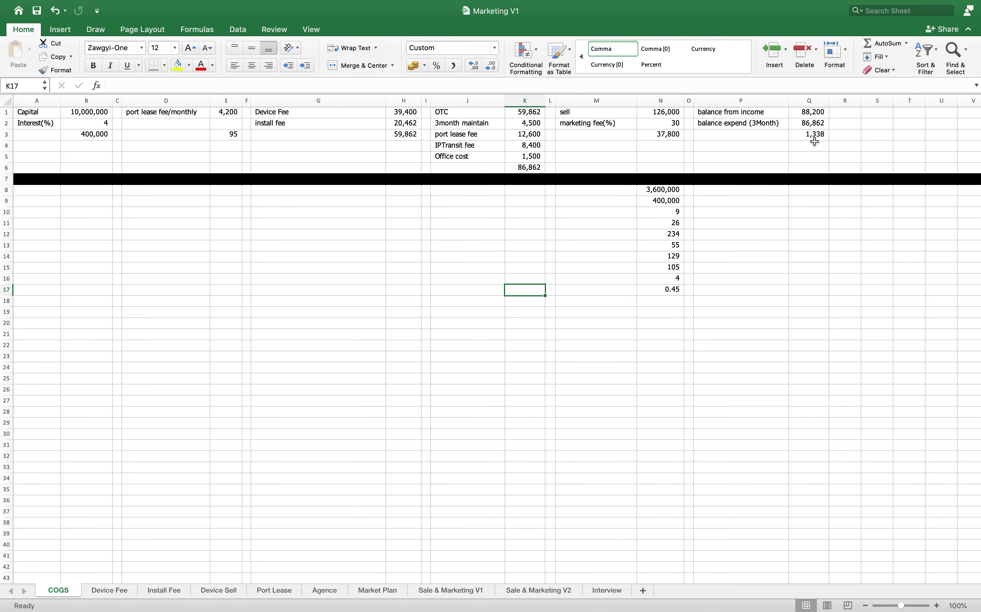
pyautogui.scroll(2, 815, 142)
# Step: Go through the marketing budget calculation in N8 to N12, starting with the formula in N8
pyautogui.doubleClick(667, 189)
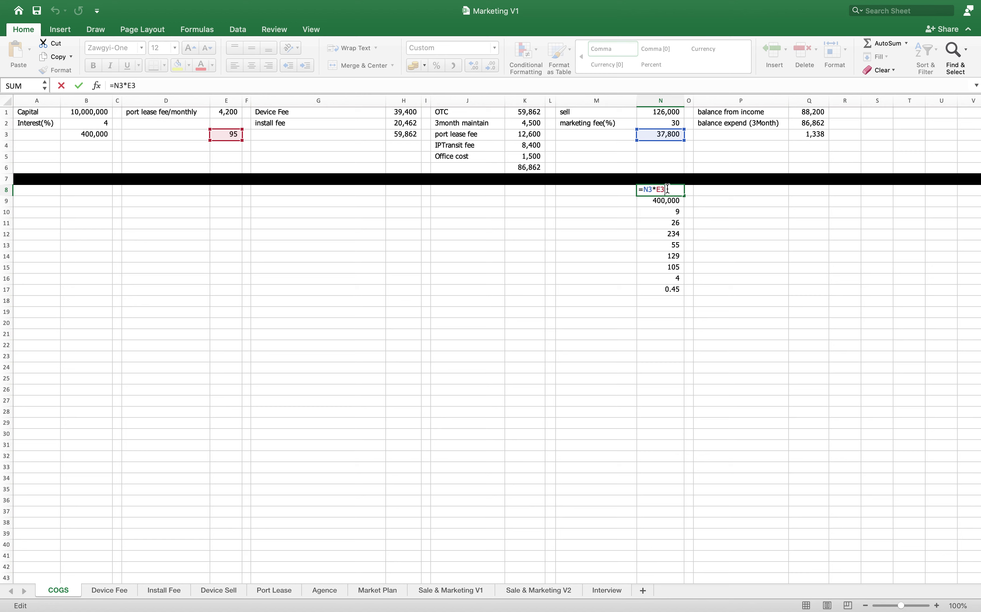
pyautogui.click(712, 209)
pyautogui.click(677, 194)
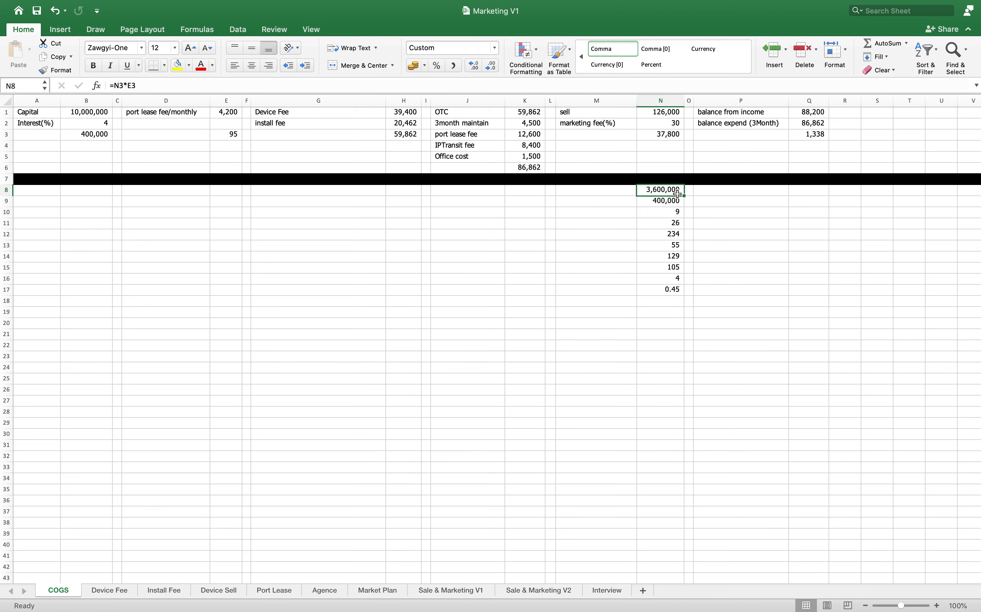
pyautogui.click(675, 203)
pyautogui.click(674, 210)
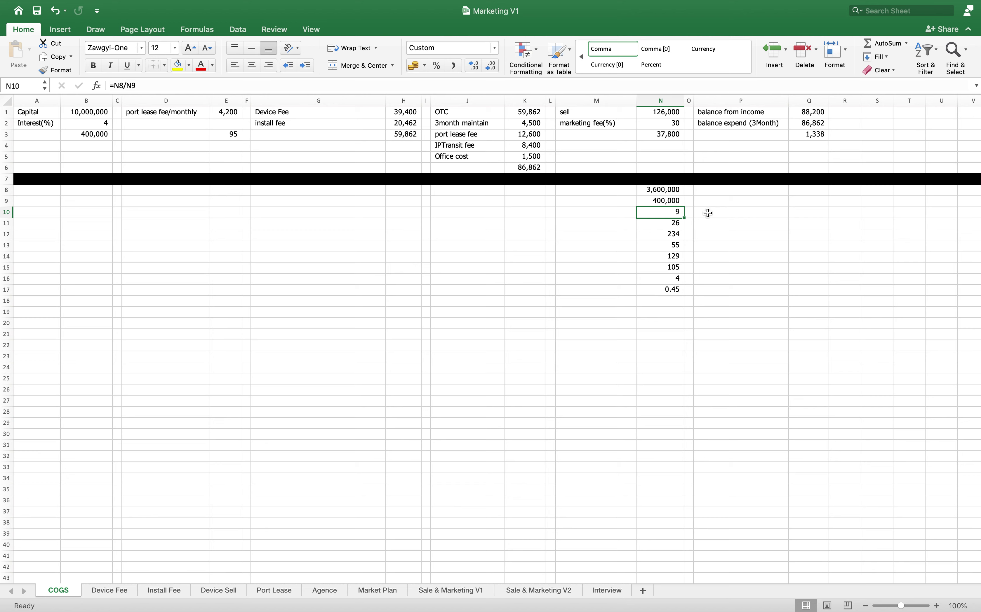
pyautogui.click(657, 226)
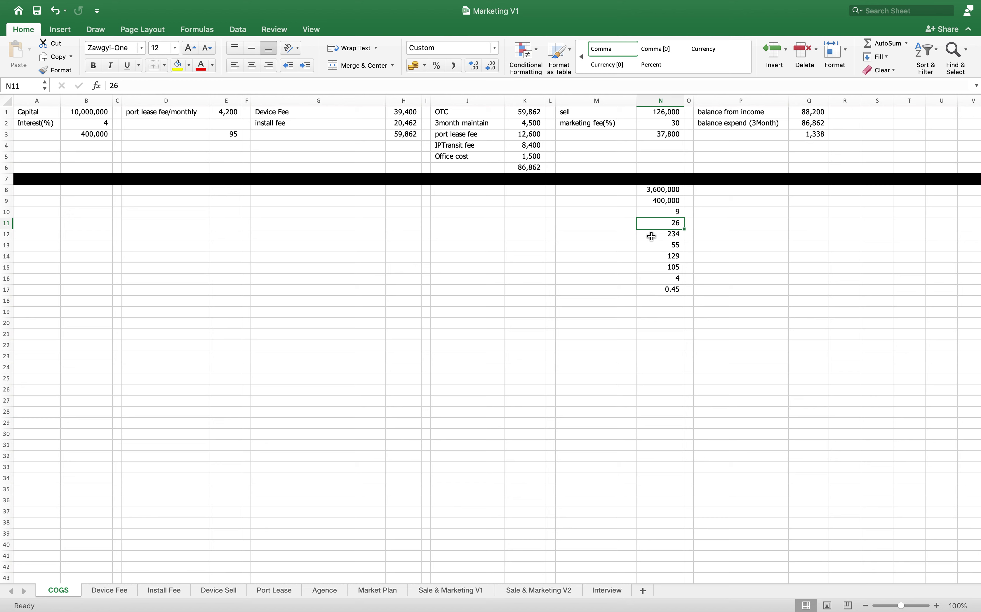
pyautogui.click(652, 237)
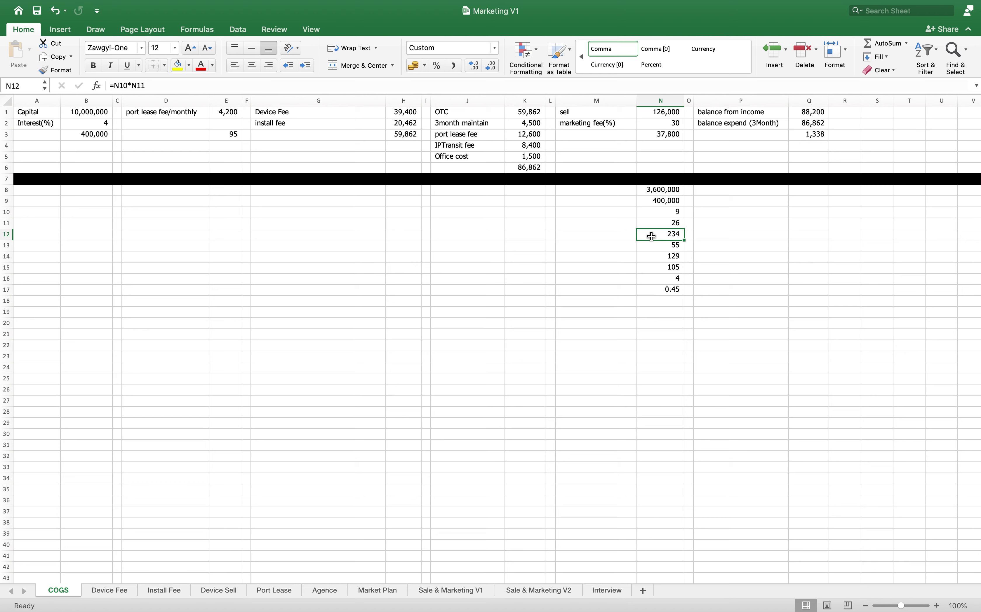
# Step: Go through the remaining marketing calculation cells N13 to N17, including the formulas in N14, N15 and N17
pyautogui.click(668, 246)
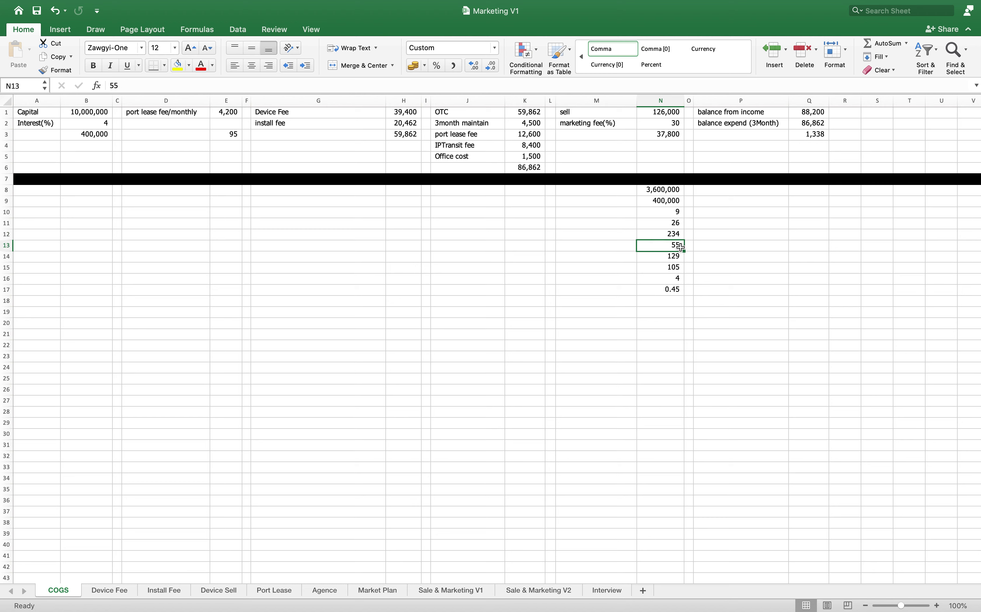
pyautogui.click(679, 256)
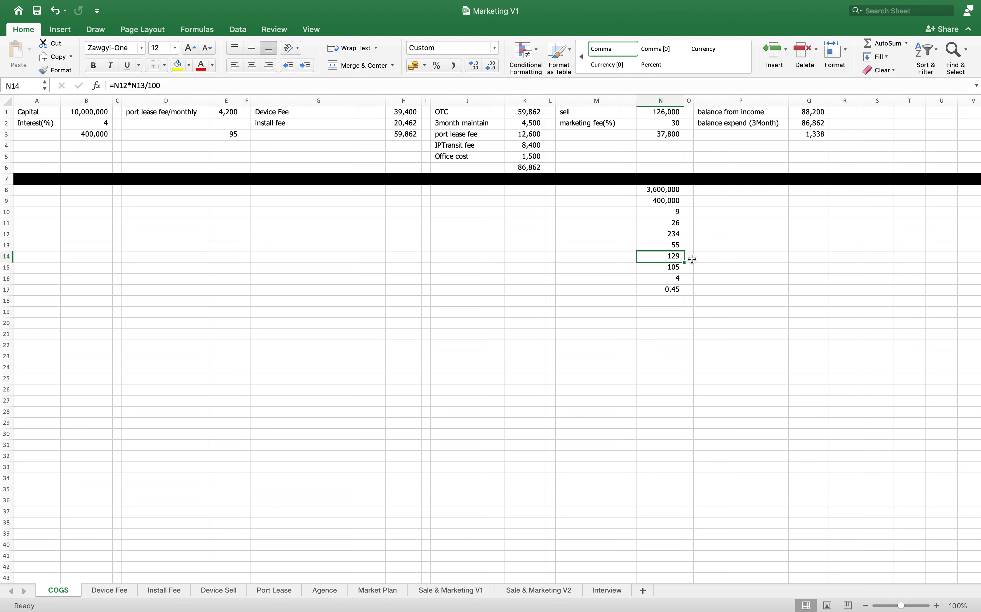
pyautogui.click(663, 266)
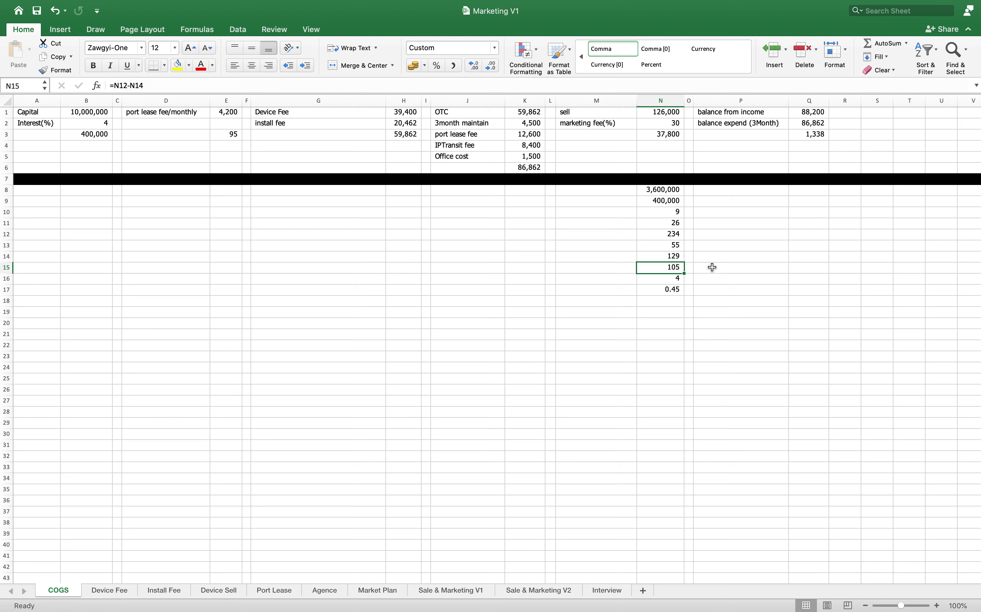
pyautogui.doubleClick(681, 279)
pyautogui.click(720, 288)
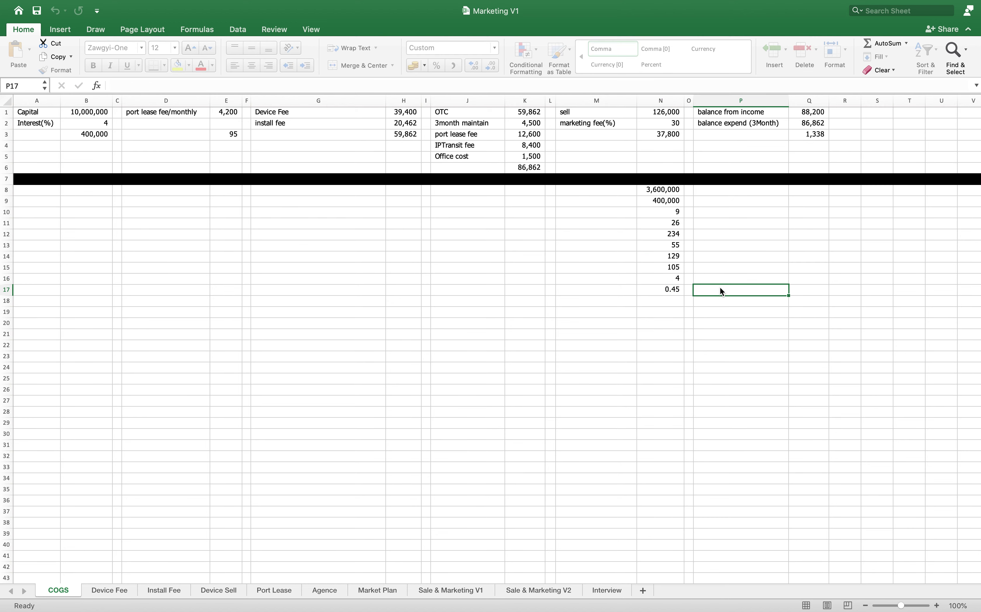
pyautogui.click(674, 290)
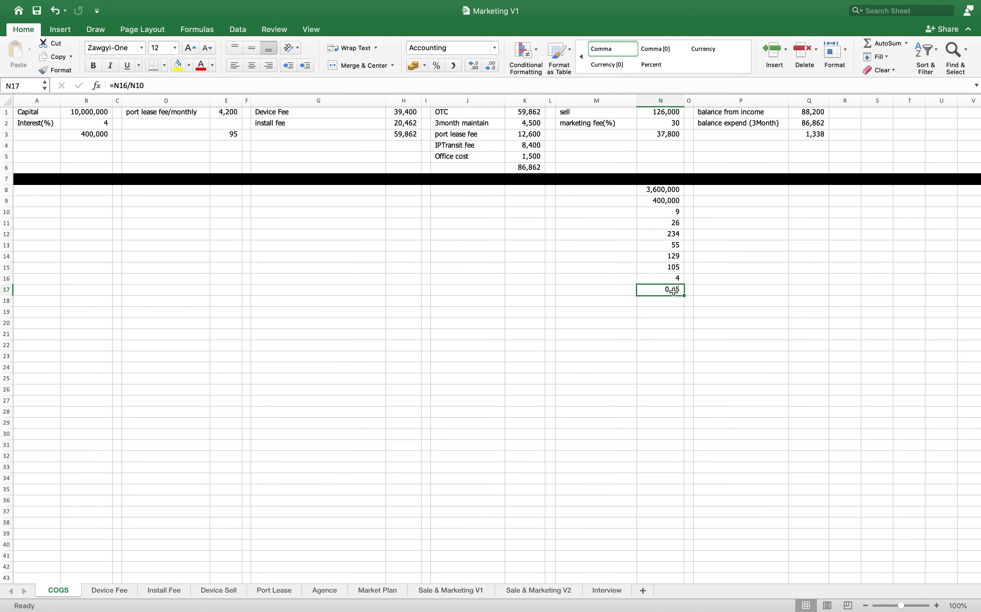
# Step: Highlight row 17 of the COGS sheet and go back to the marketing fee amount in N3
pyautogui.scroll(1, 672, 211)
pyautogui.click(571, 293)
pyautogui.click(426, 291)
pyautogui.click(347, 293)
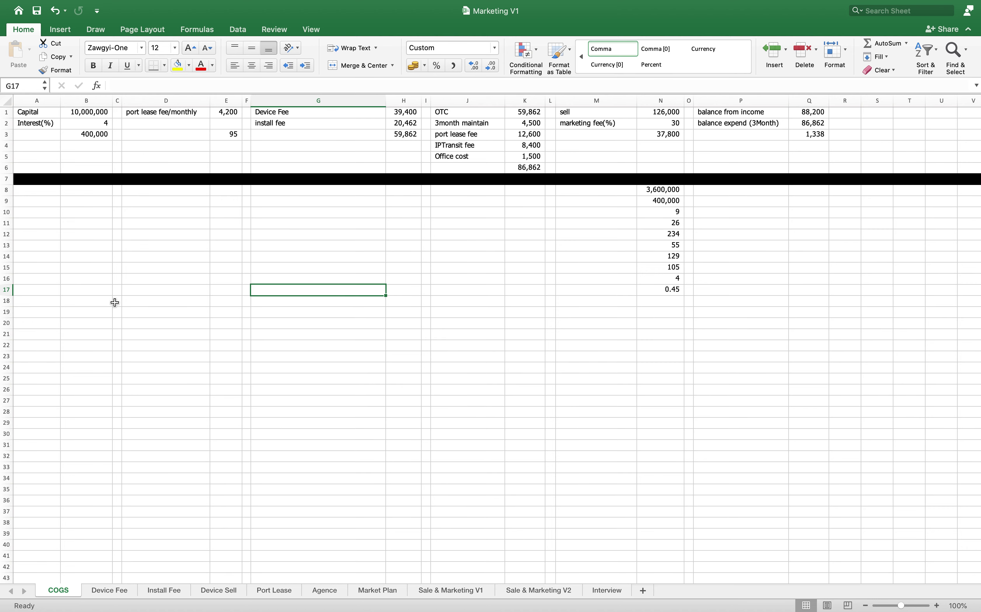
pyautogui.click(9, 291)
pyautogui.scroll(3, 270, 186)
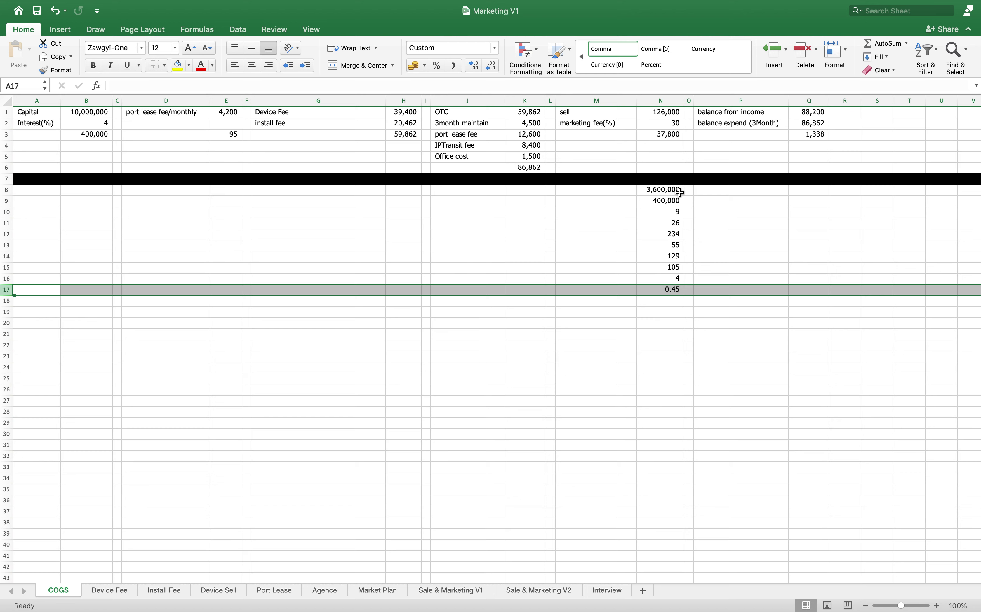
pyautogui.click(664, 133)
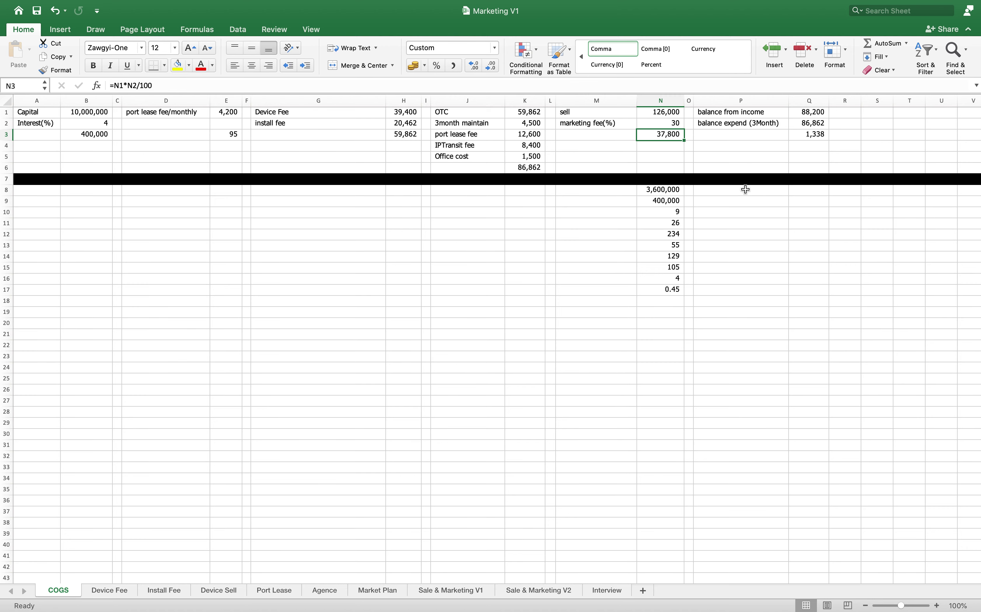
# Step: Go through the 1core fiber row of the Device Sell sheet, covering its column B amount, model and product picture
pyautogui.scroll(1, 746, 189)
pyautogui.click(224, 592)
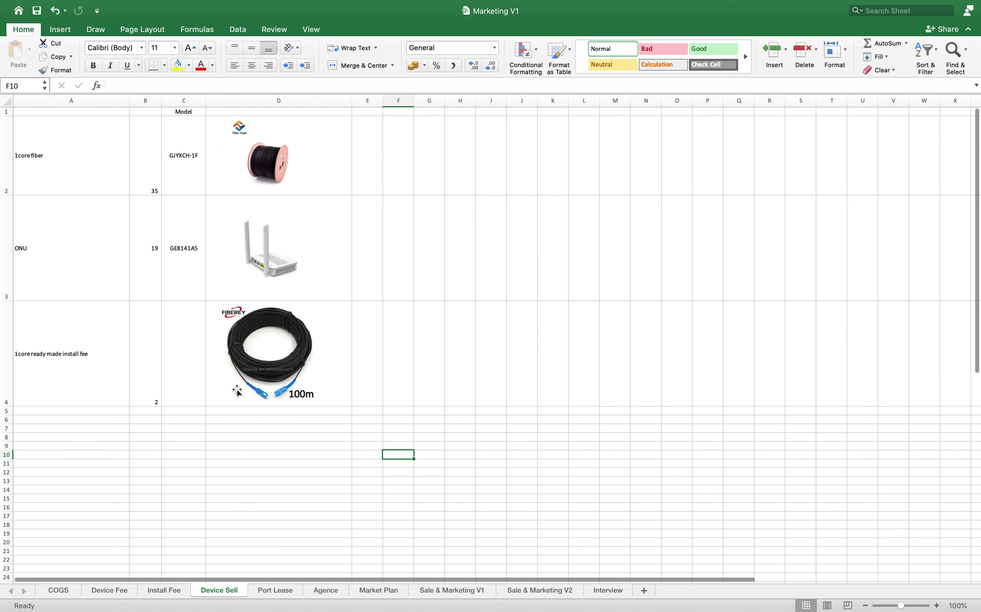
pyautogui.click(83, 167)
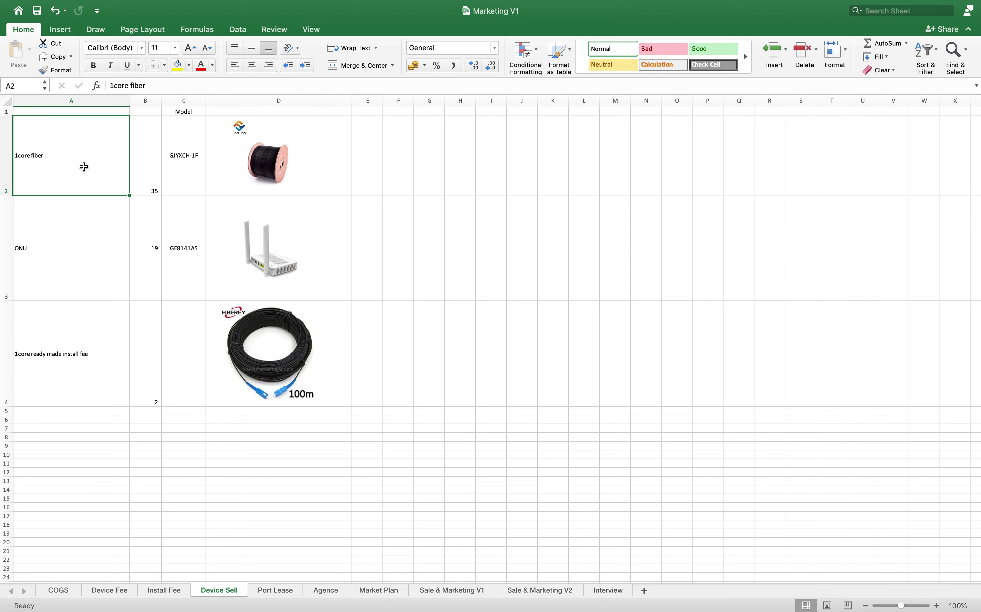
pyautogui.click(149, 169)
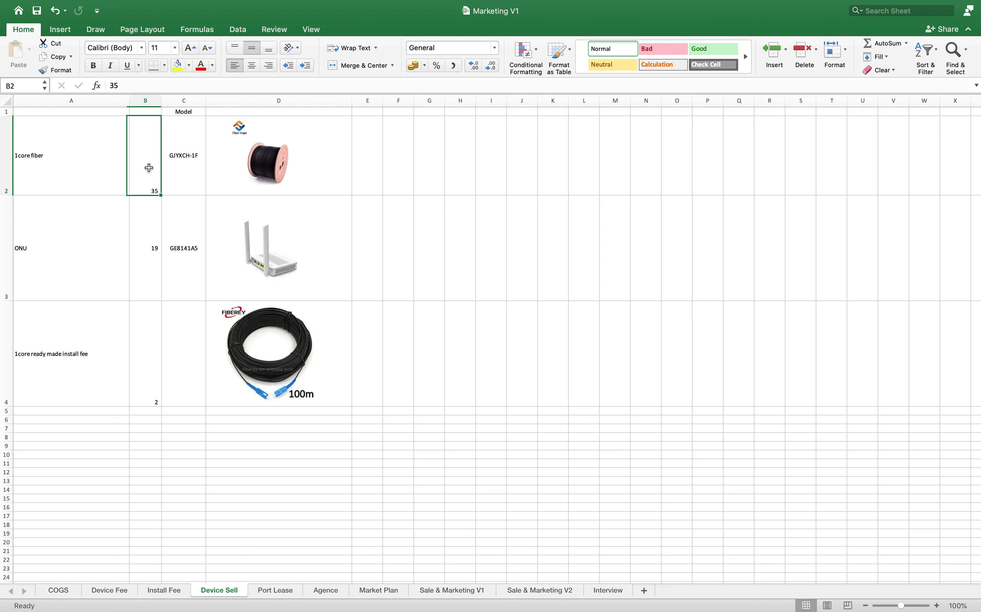
pyautogui.click(177, 160)
pyautogui.click(241, 164)
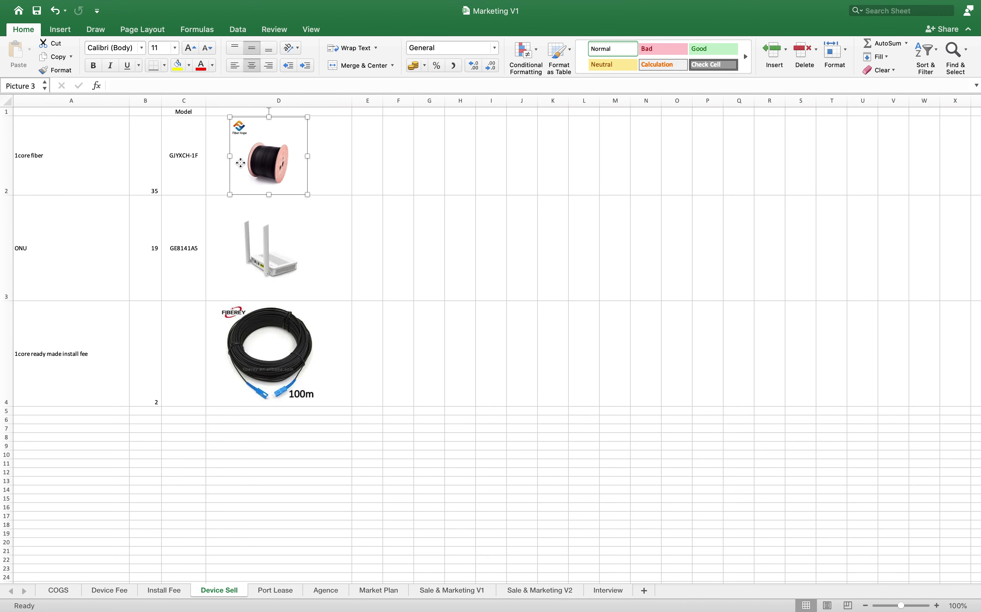
# Step: Go through the ONU row and the 1core ready made install fee row of the Device Sell sheet, including the formula in B4
pyautogui.click(79, 260)
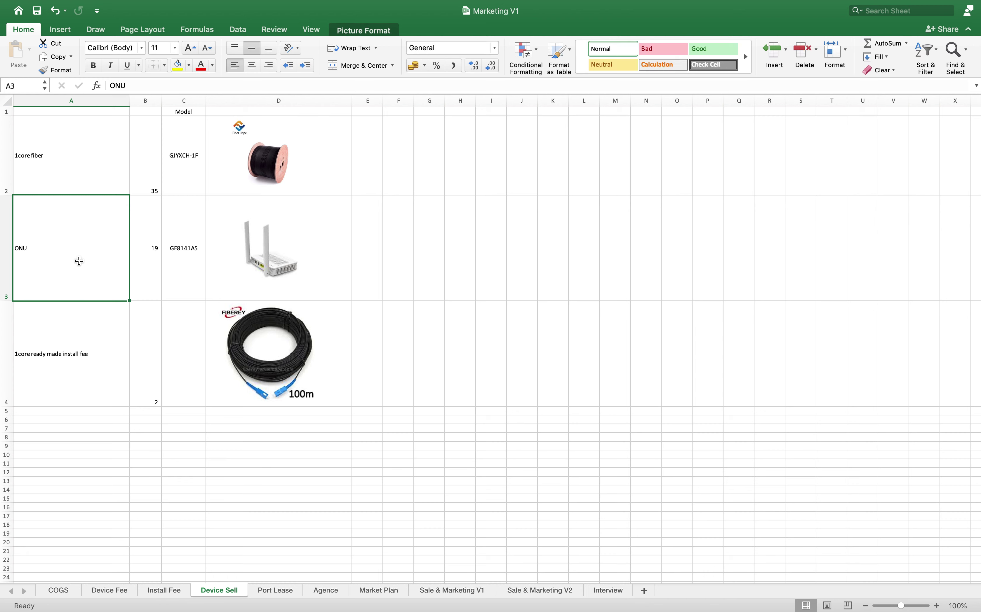
pyautogui.click(157, 265)
pyautogui.click(189, 263)
pyautogui.click(249, 263)
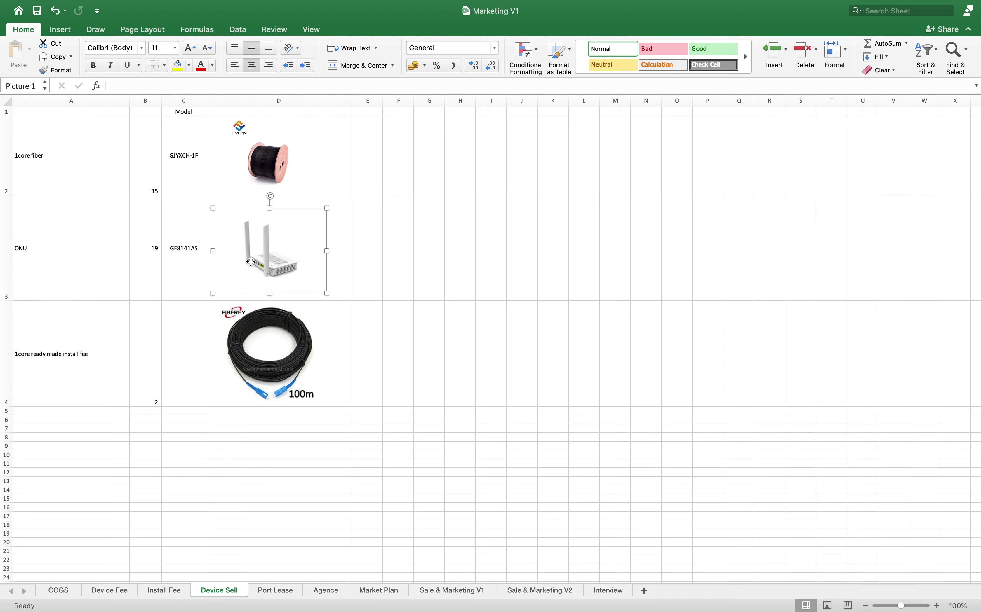
pyautogui.click(52, 350)
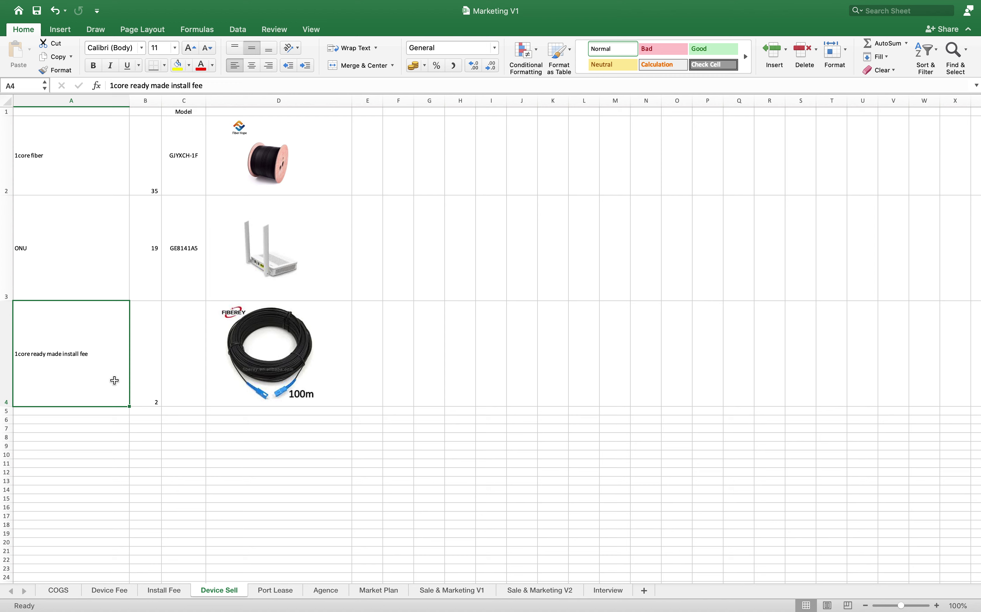
pyautogui.click(145, 386)
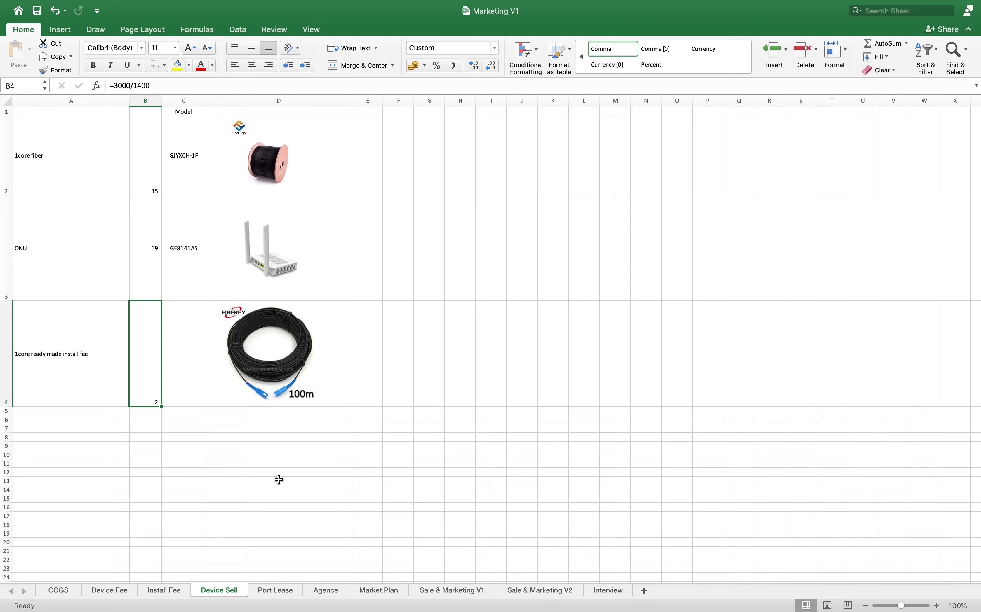
# Step: Check the price noted on the Port Lease sheet and show the terms on the Agence sheet
pyautogui.click(276, 591)
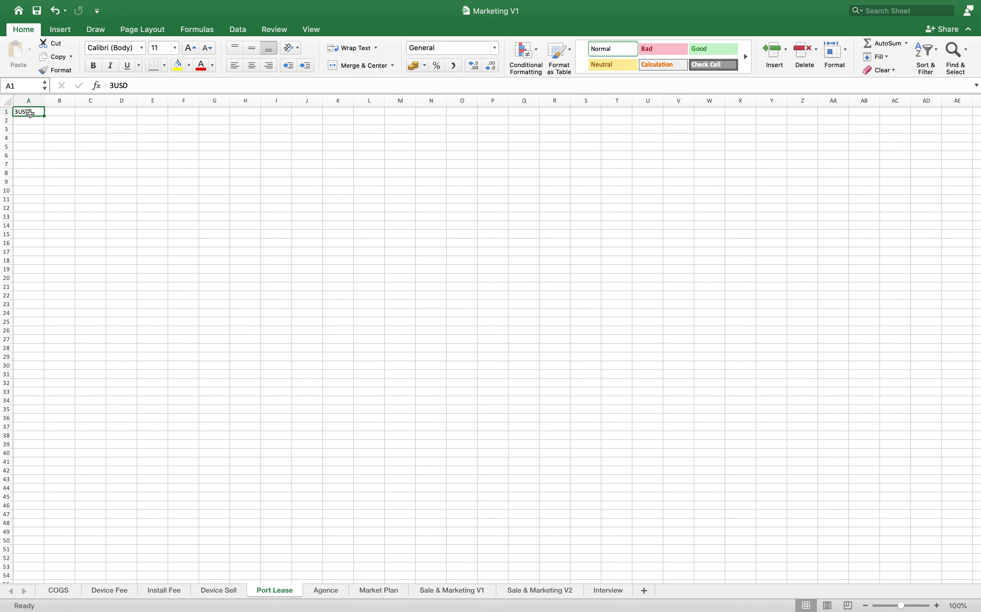
pyautogui.click(27, 120)
pyautogui.click(325, 592)
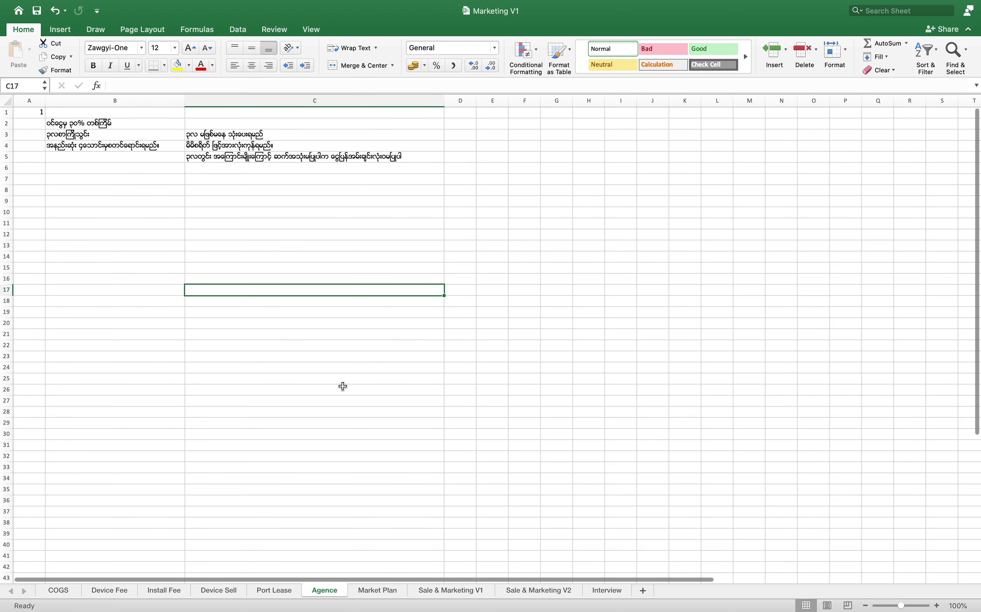
# Step: Review the plan names on the Market Plan sheet alongside the ideas listed on the Sale & Marketing V1 sheet
pyautogui.click(377, 591)
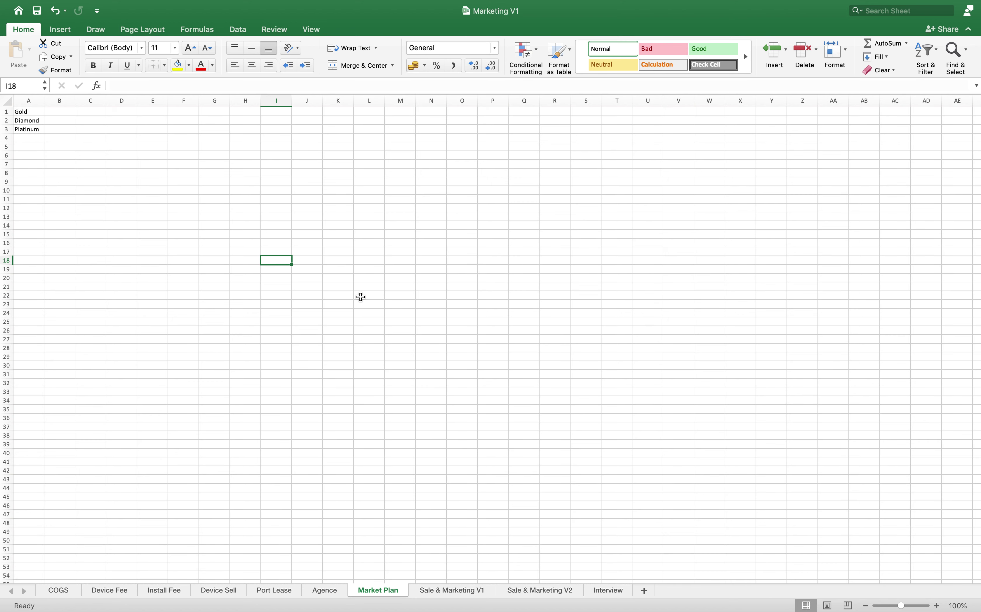
pyautogui.click(459, 597)
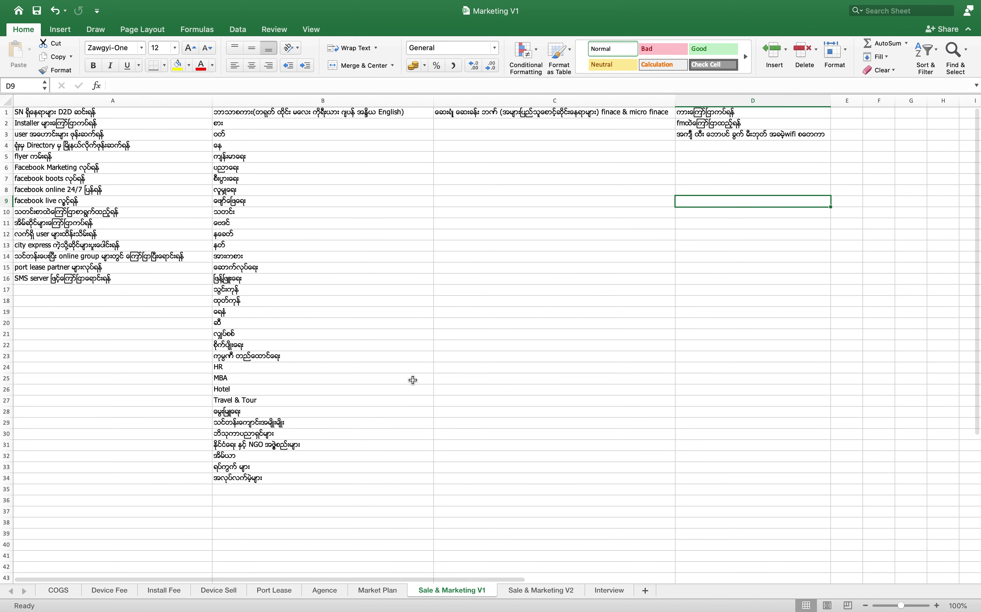
pyautogui.click(393, 595)
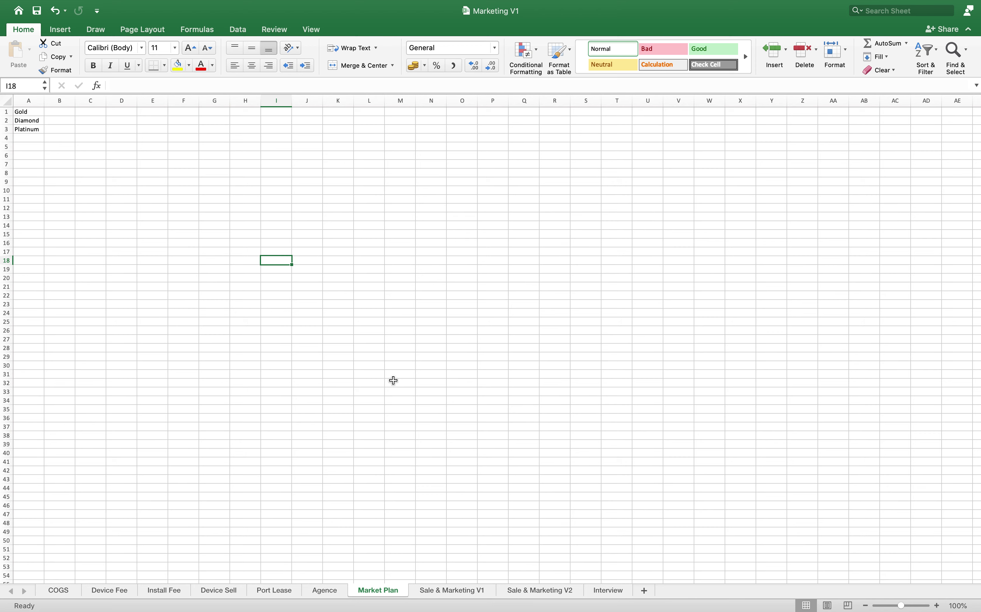
pyautogui.click(449, 591)
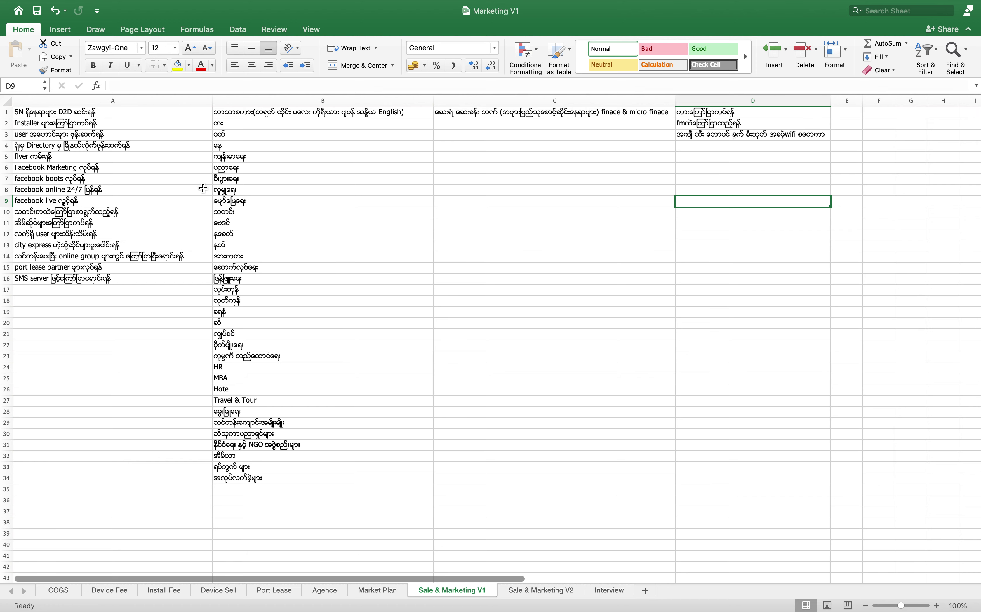
# Step: Review the role assignments on the Sale & Marketing V2 sheet and show the Interview sheet
pyautogui.click(547, 592)
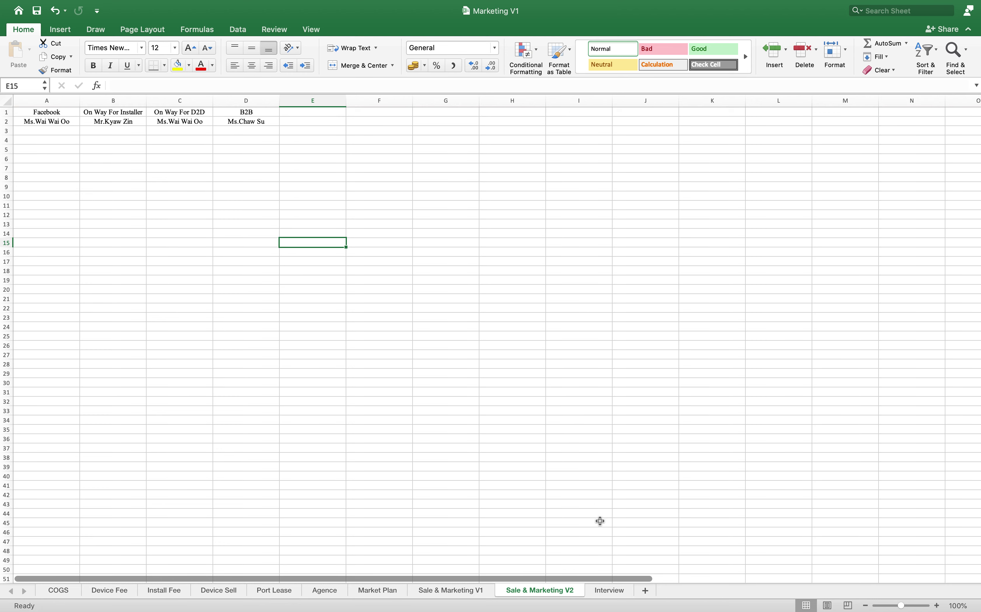
pyautogui.click(610, 592)
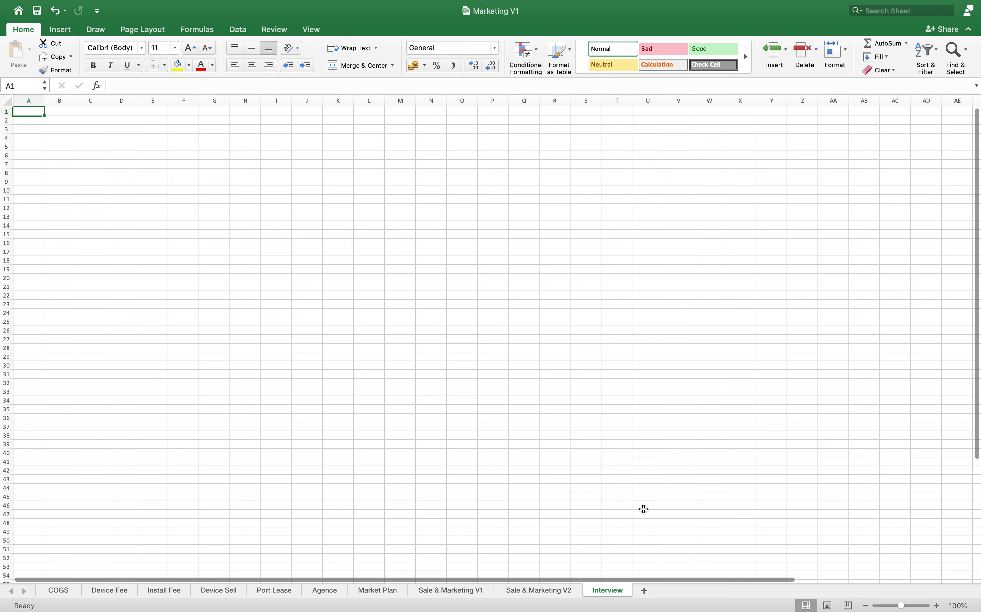
pyautogui.moveTo(729, 2)
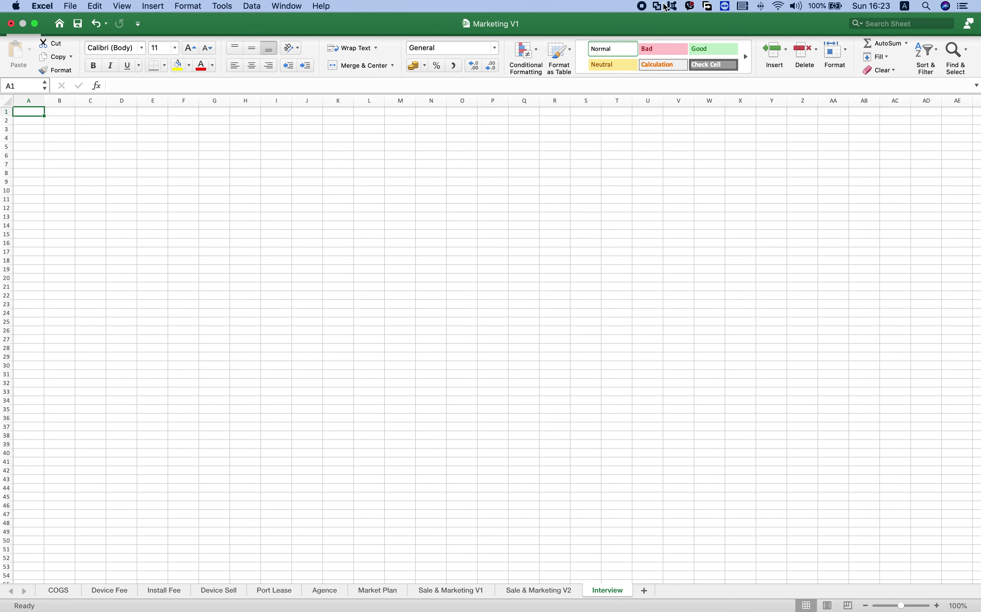